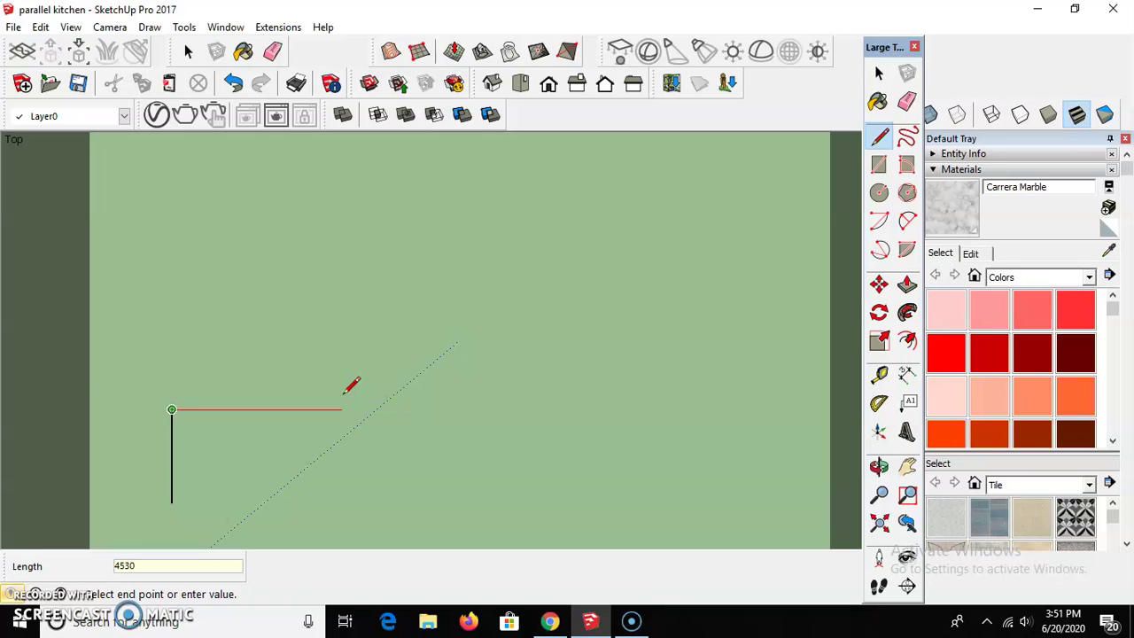
# - Complete the three-sided room outline with a 4530 mm back line and 3000 mm side, and offset it outward about 152 mm
pyautogui.moveTo(314, 481); pyautogui.dragTo(320, 483)
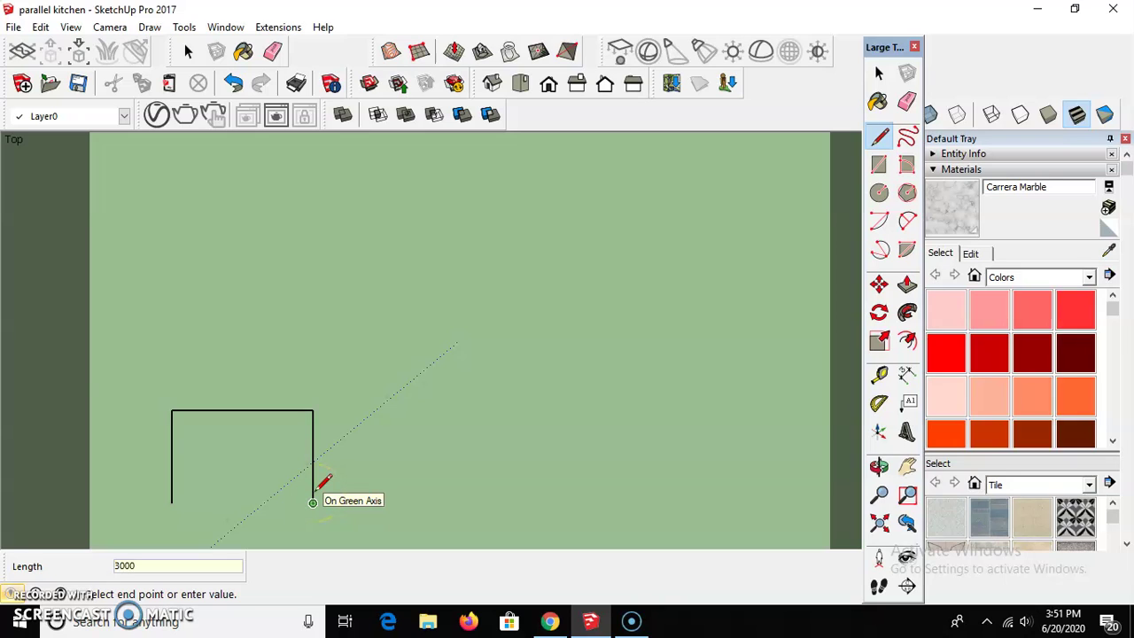
pyautogui.press('space')
pyautogui.scroll(5, 167, 513)
pyautogui.moveTo(791, 198); pyautogui.dragTo(154, 354)
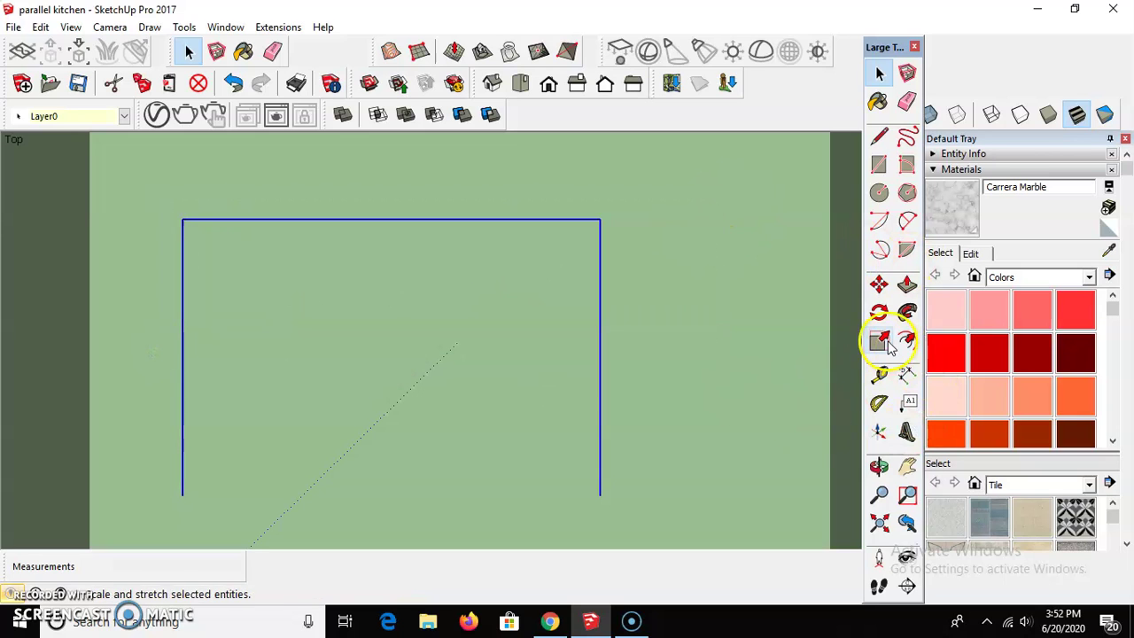
pyautogui.click(906, 341)
pyautogui.click(435, 221)
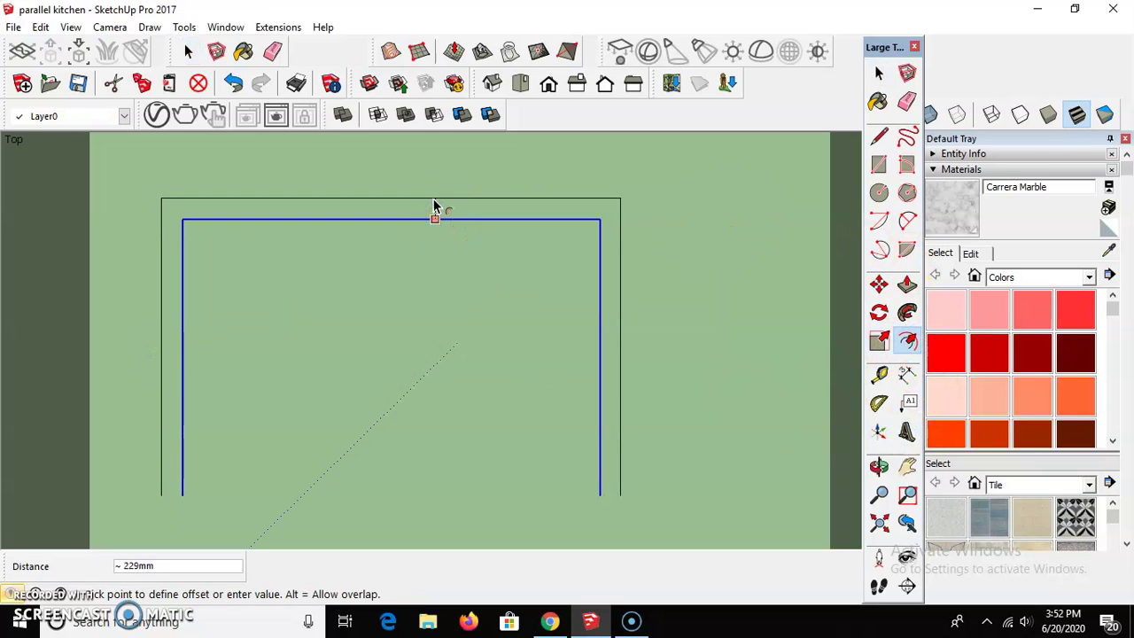
pyautogui.click(434, 202)
pyautogui.press('space')
# - Close both open ends of the offset wall outline with short lines between the inner and outer edges
pyautogui.press('l')
pyautogui.click(167, 495)
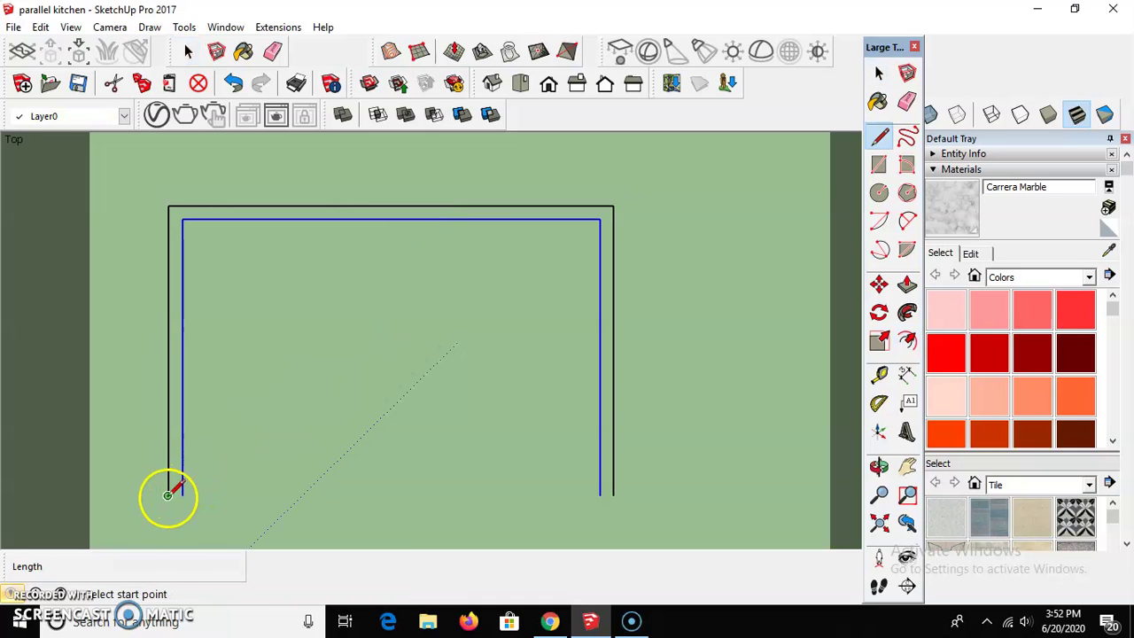
pyautogui.press('space')
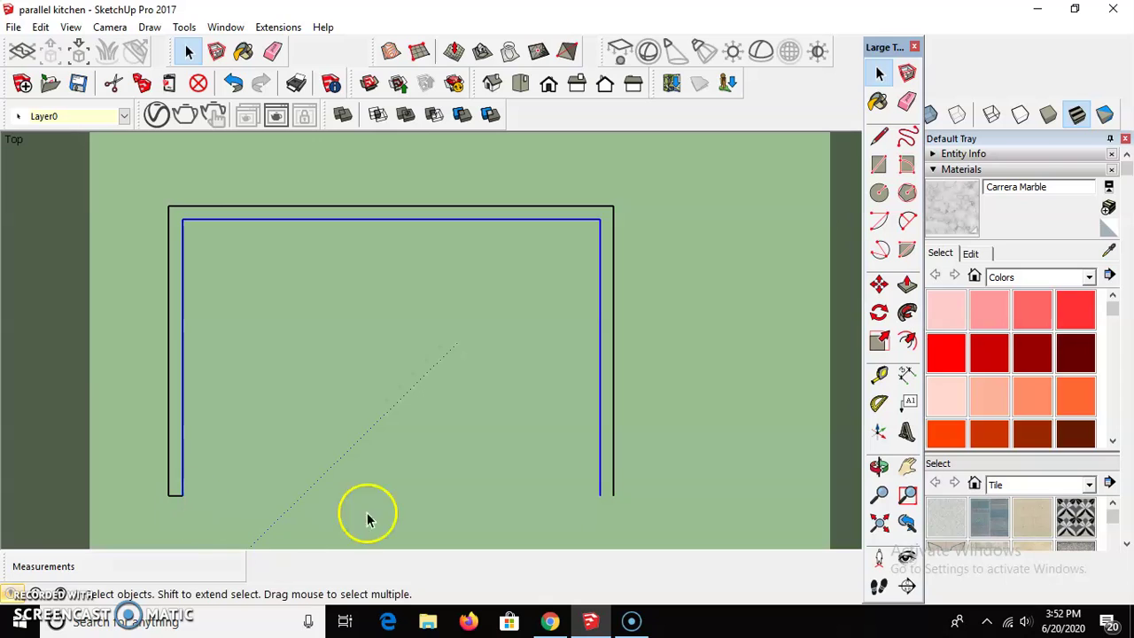
pyautogui.press('l')
pyautogui.click(600, 495)
pyautogui.click(612, 494)
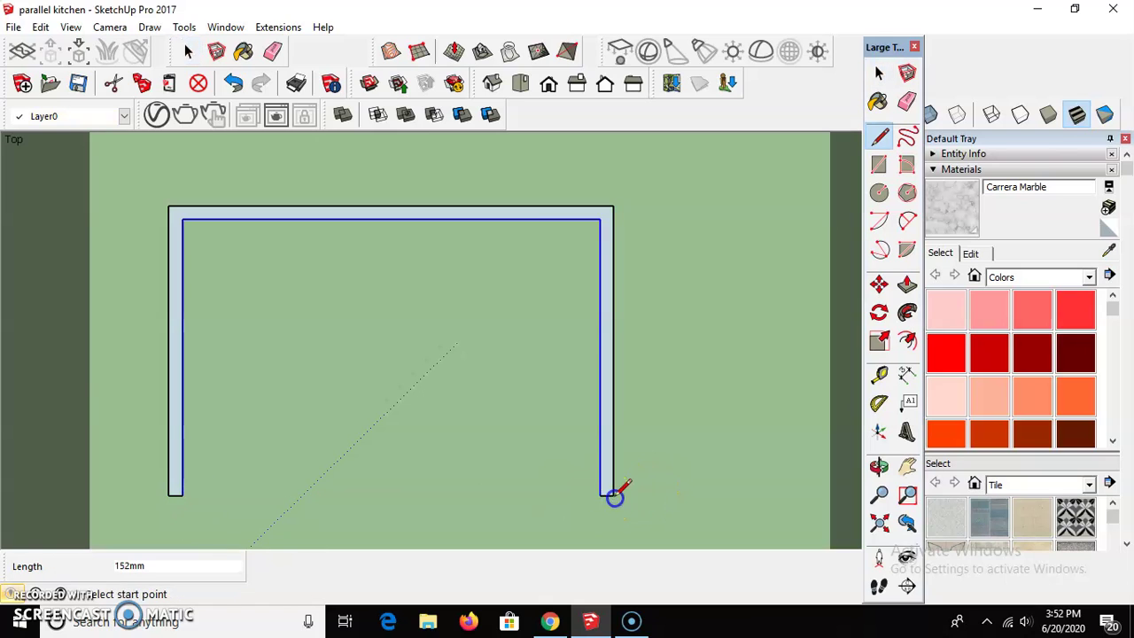
pyautogui.press('space')
# - Extrude the U-shaped wall face upward with Push/Pull to form the room walls
pyautogui.click(608, 326)
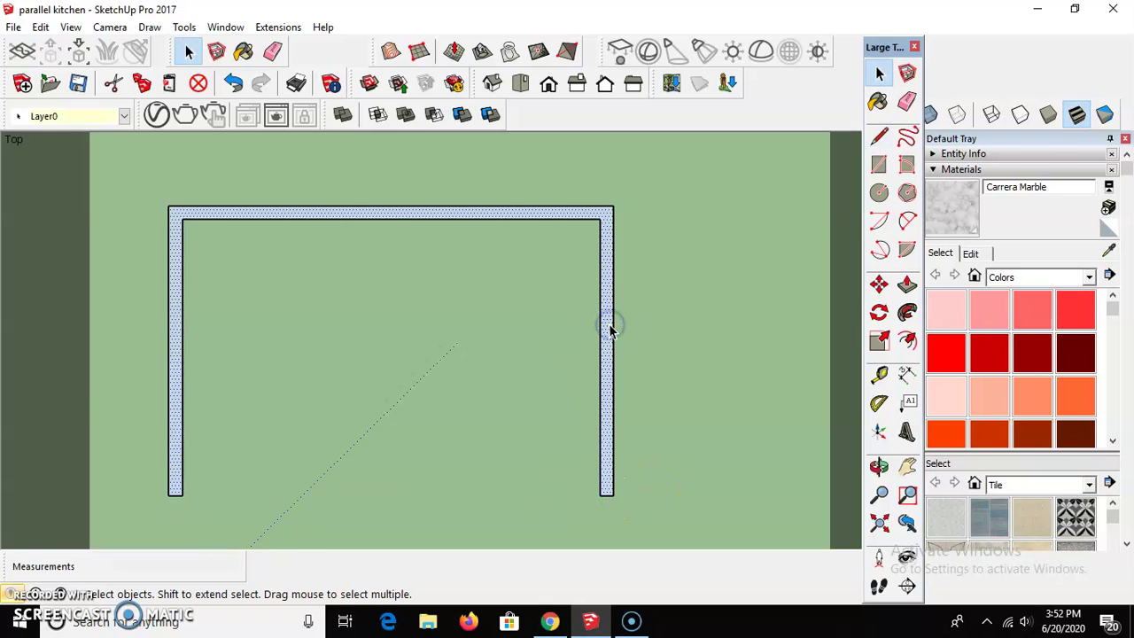
pyautogui.press('p')
pyautogui.moveTo(608, 331); pyautogui.dragTo(691, 383)
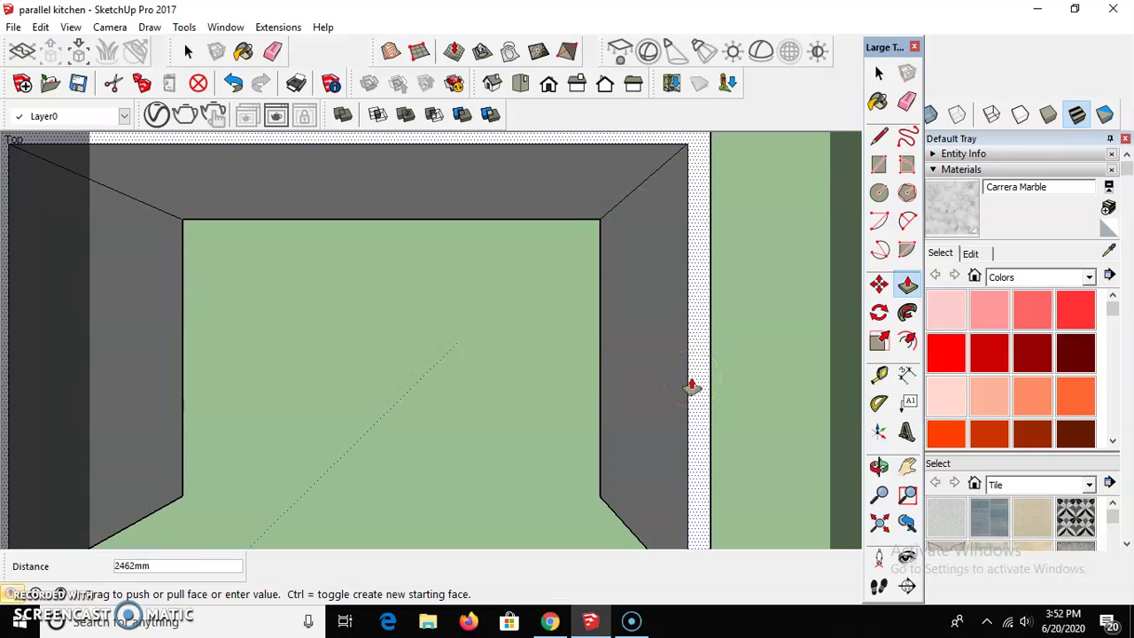
pyautogui.press('Return')
pyautogui.press('space')
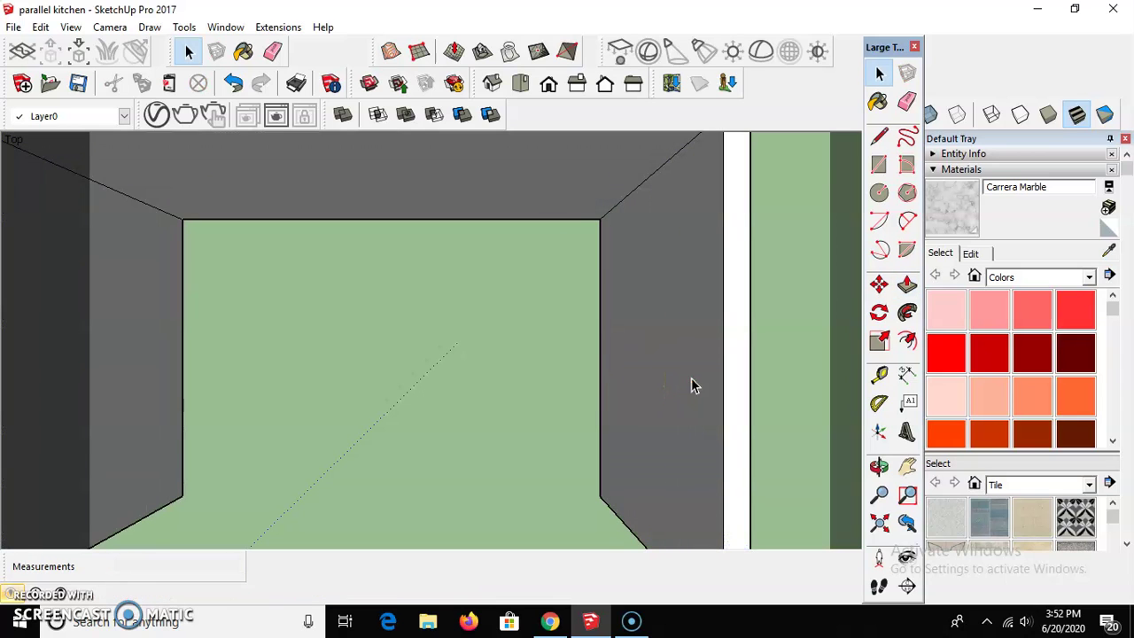
# - Draw a 540 mm by 3000 mm rectangle on the ground beside the right wall, long side along the green axis
pyautogui.scroll(-4, 506, 346)
pyautogui.scroll(-4, 509, 347)
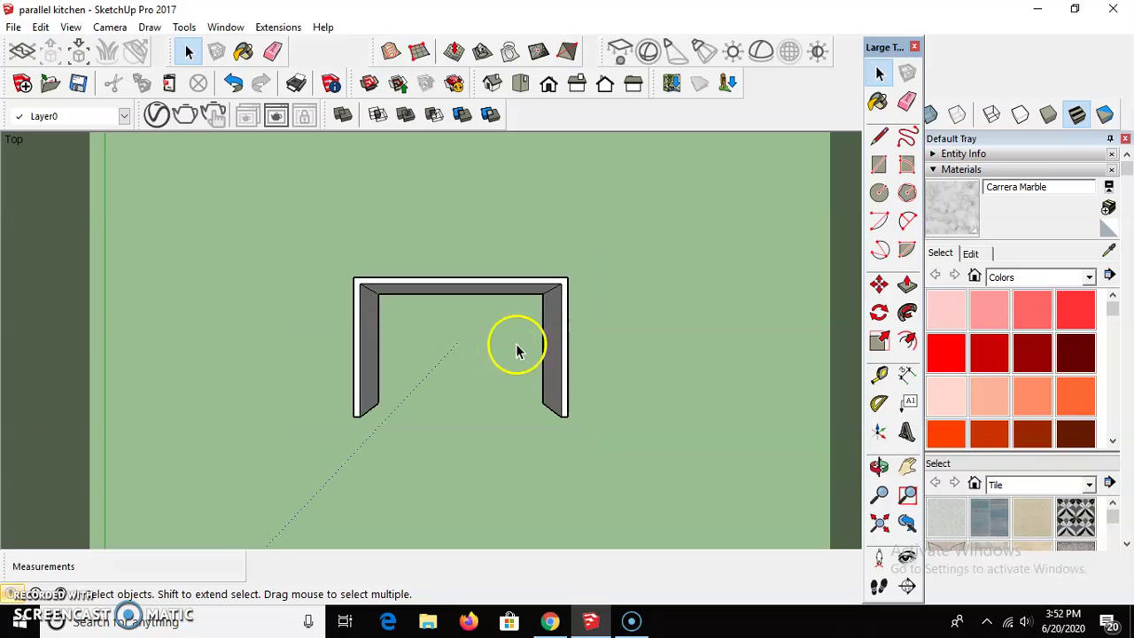
pyautogui.scroll(3, 539, 346)
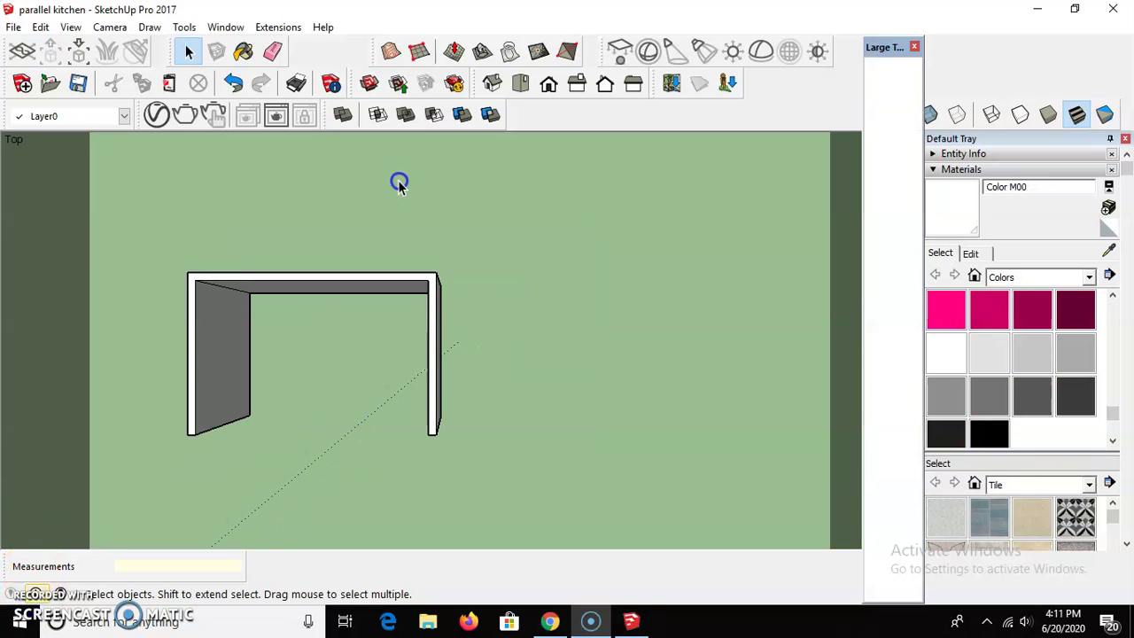
pyautogui.press('l')
pyautogui.click(506, 424)
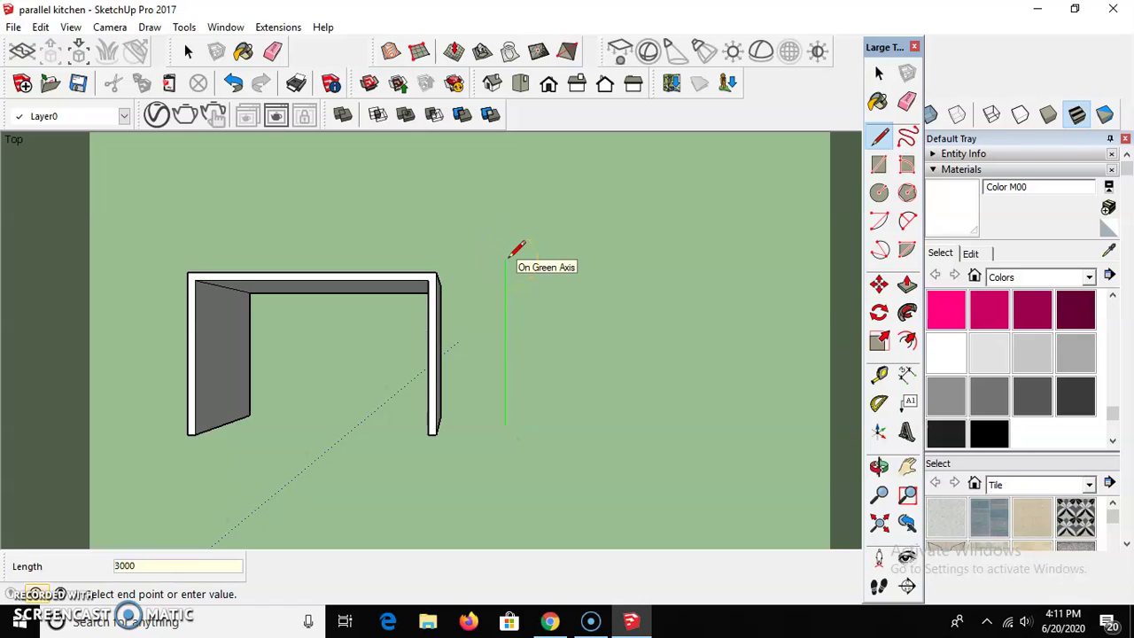
pyautogui.press('Return')
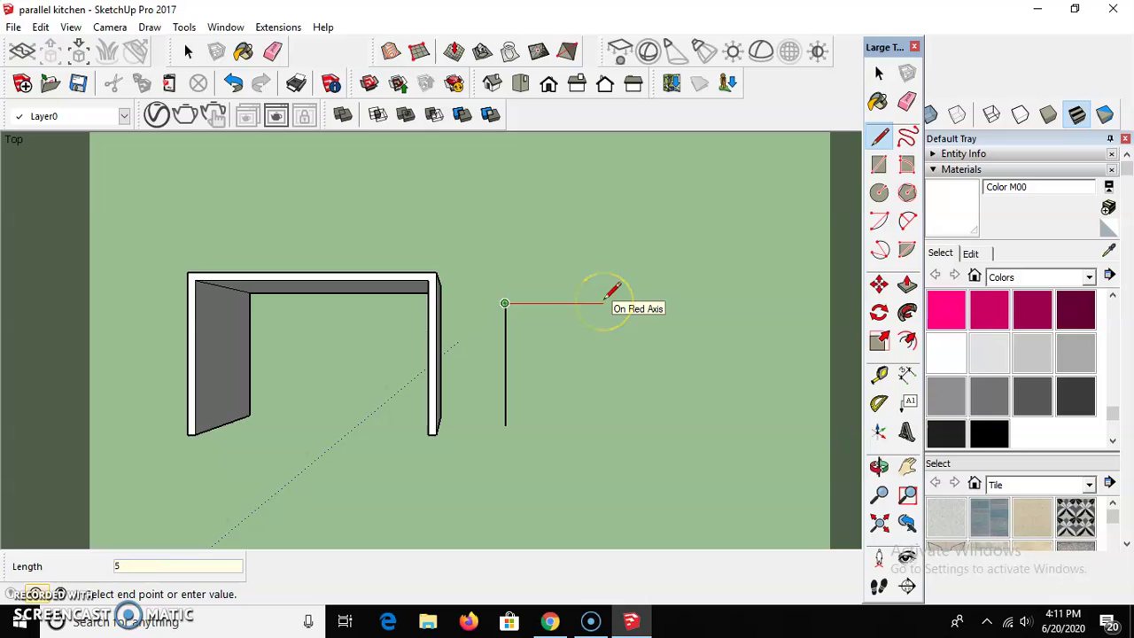
pyautogui.write('540')
pyautogui.press('Return')
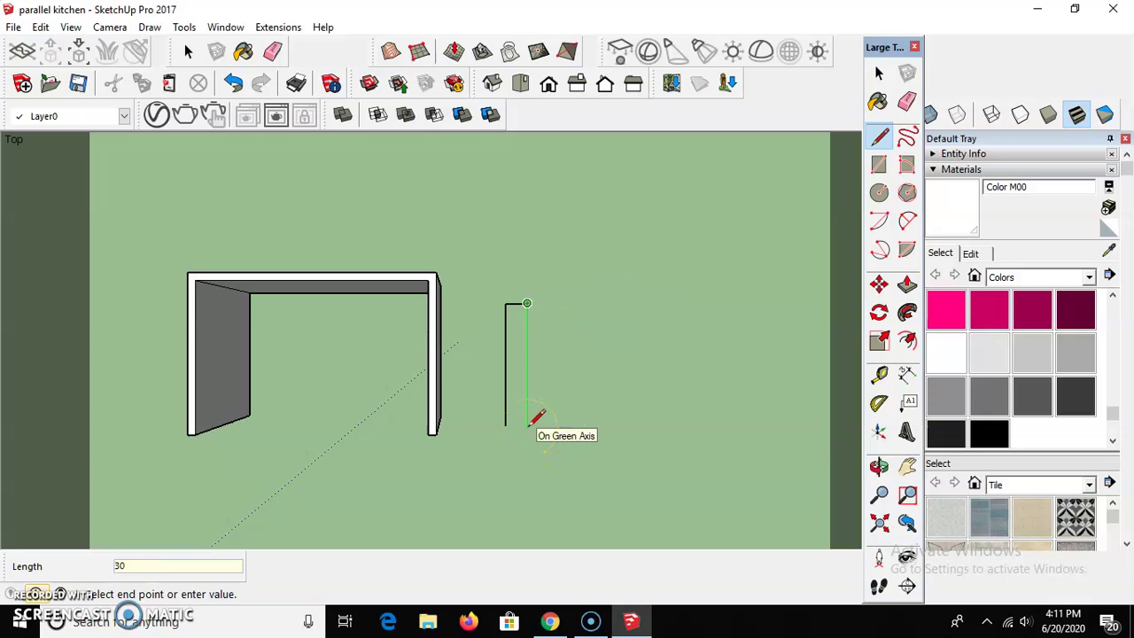
pyautogui.click(527, 425)
pyautogui.click(505, 426)
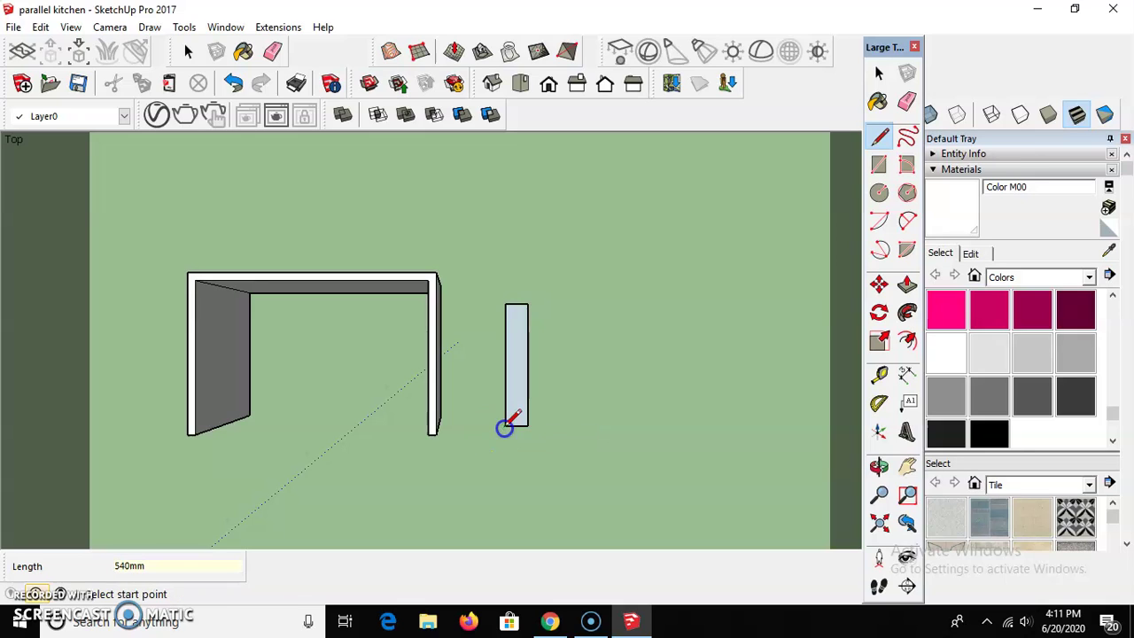
# - Extrude the 540 mm by 3000 mm rectangle upward by 100 mm
pyautogui.press('space')
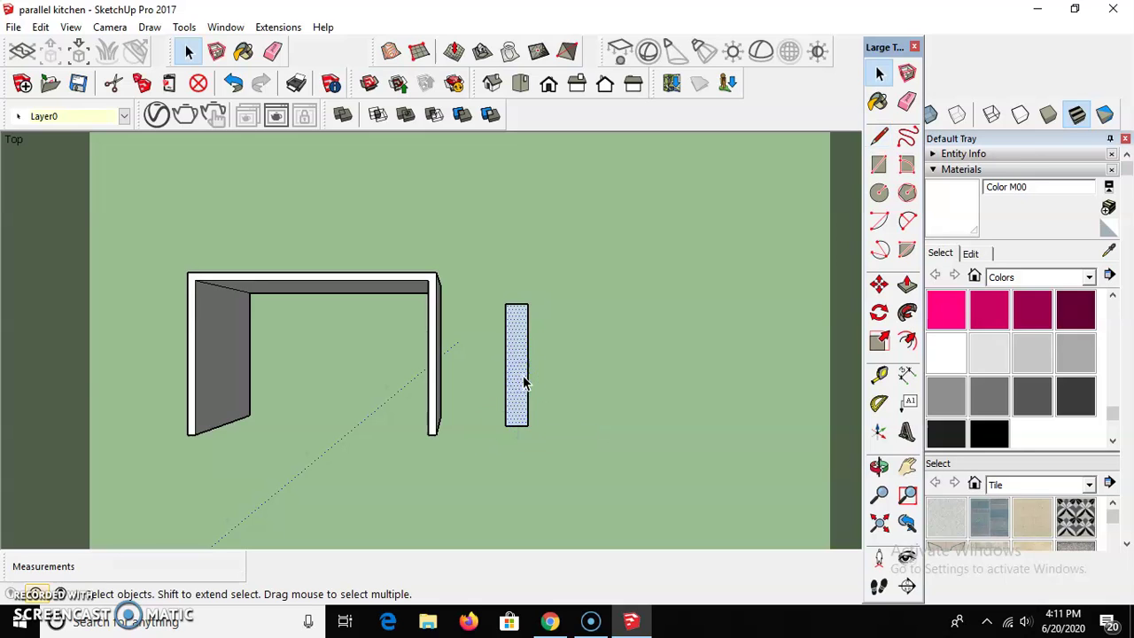
pyautogui.press('p')
pyautogui.moveTo(524, 382); pyautogui.dragTo(548, 400)
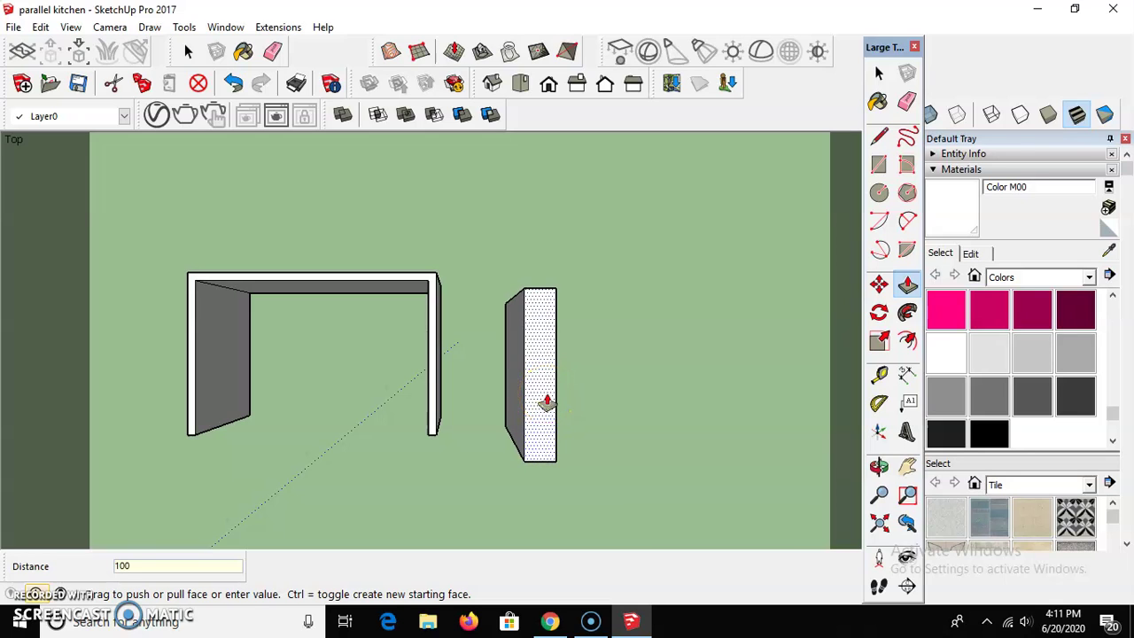
pyautogui.press('Return')
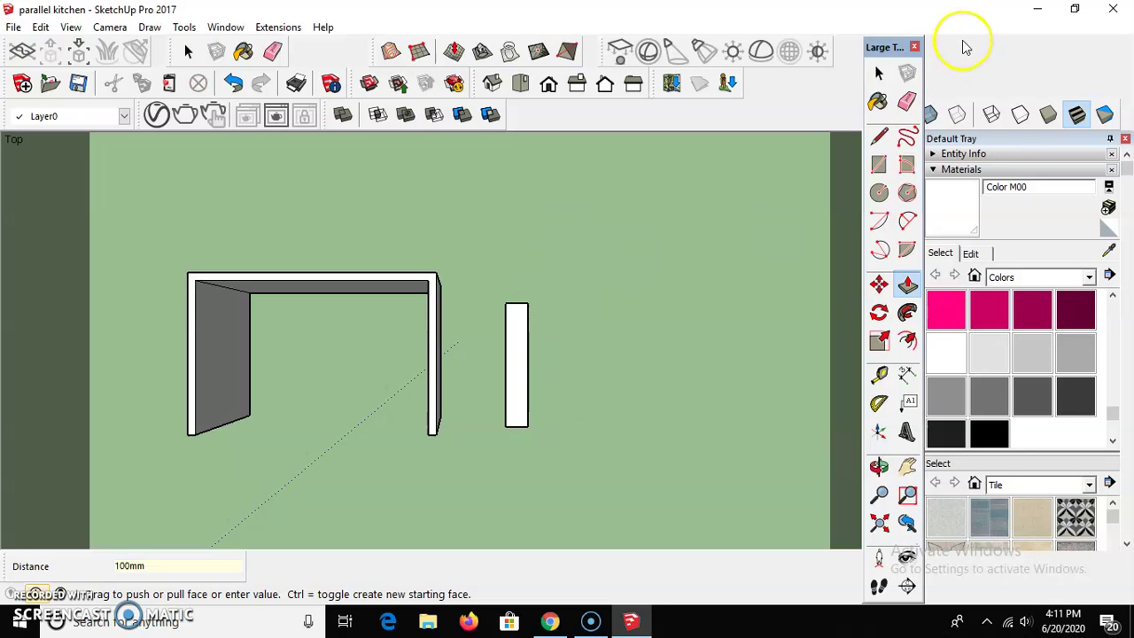
# - Select the whole slab beside the right wall and make it a group
pyautogui.click(882, 76)
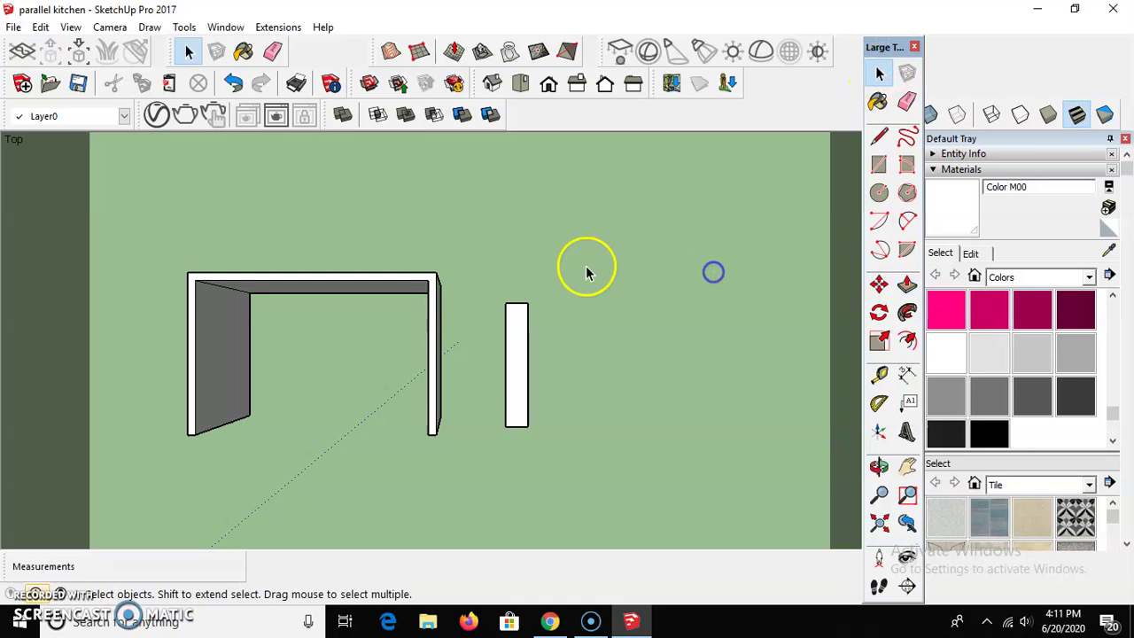
pyautogui.moveTo(474, 489); pyautogui.dragTo(472, 487)
pyautogui.rightClick(510, 379)
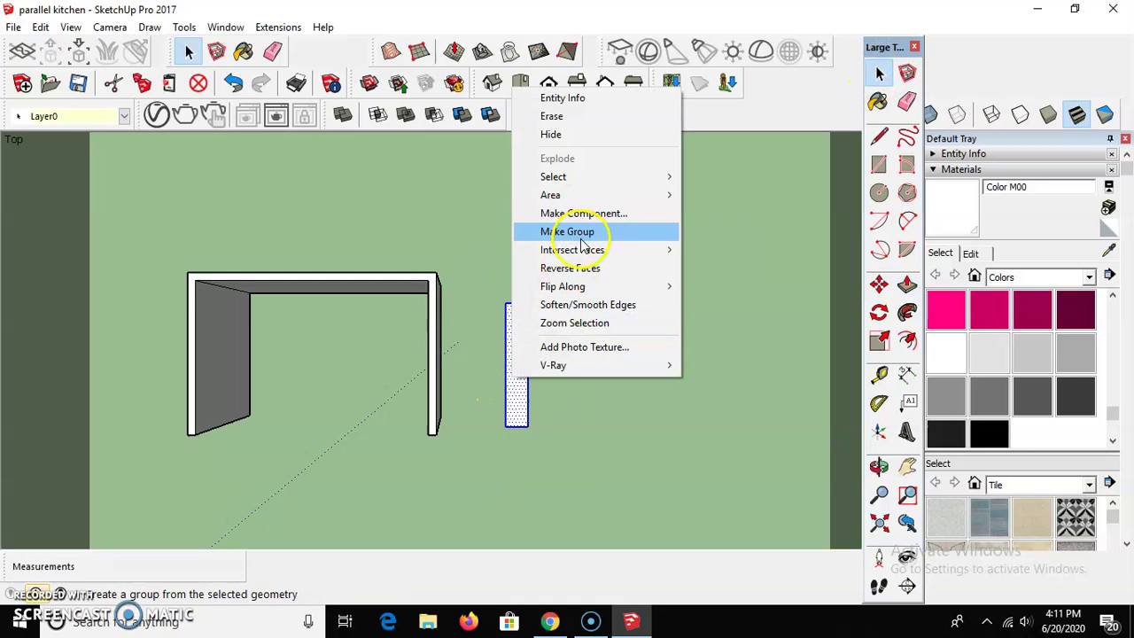
pyautogui.click(578, 233)
pyautogui.click(592, 321)
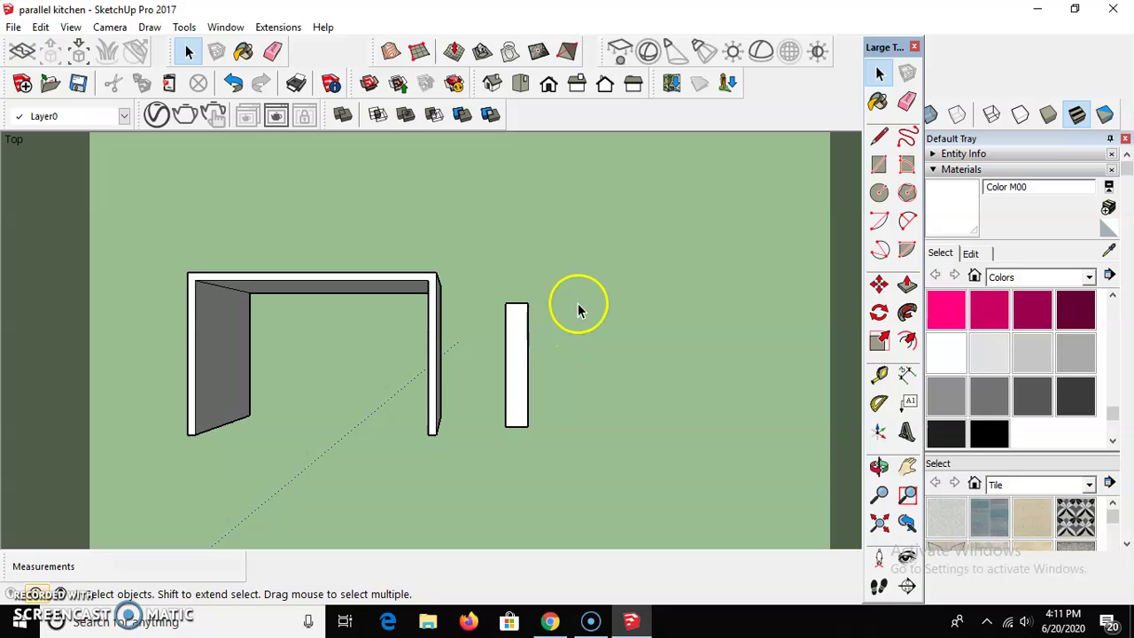
# - Draw a second rectangle, 540 mm deep, with its long side along the red axis behind the grouped slab
pyautogui.press('l')
pyautogui.click(542, 261)
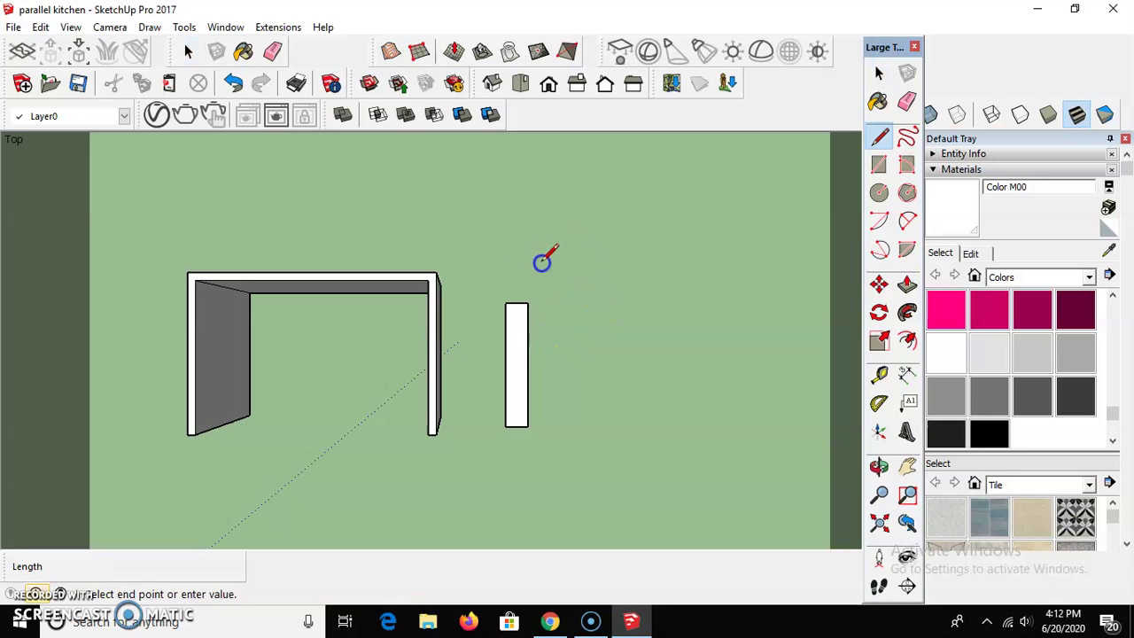
pyautogui.click(724, 262)
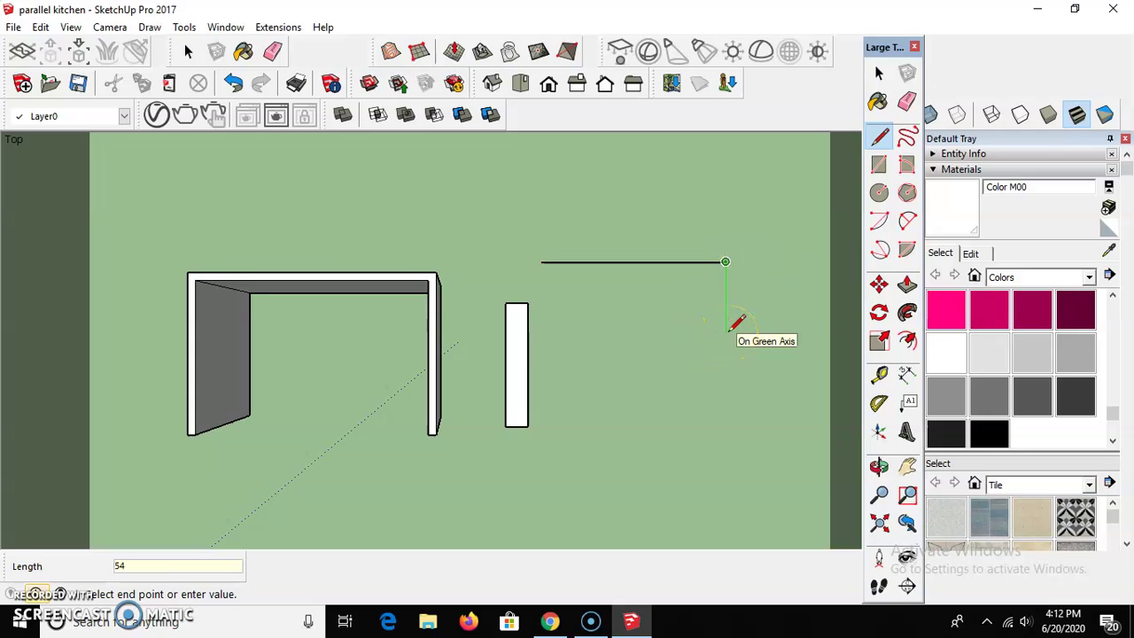
pyautogui.press('Return')
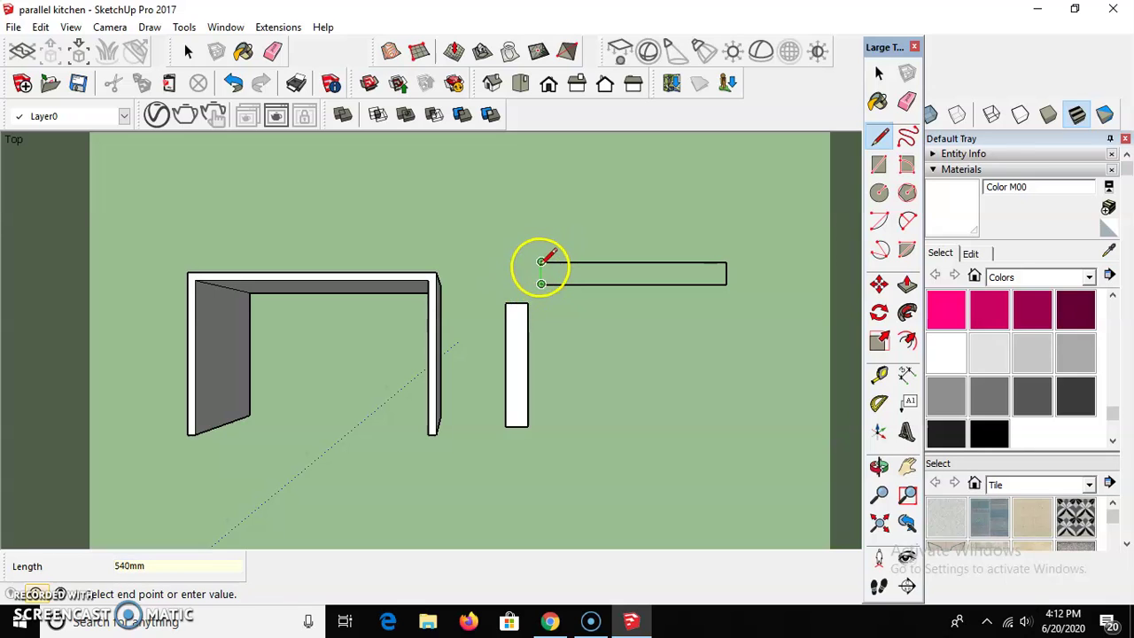
pyautogui.click(541, 262)
# - Extrude the long 540 mm deep rectangle upward by 100 mm
pyautogui.press('space')
pyautogui.click(595, 278)
pyautogui.press('p')
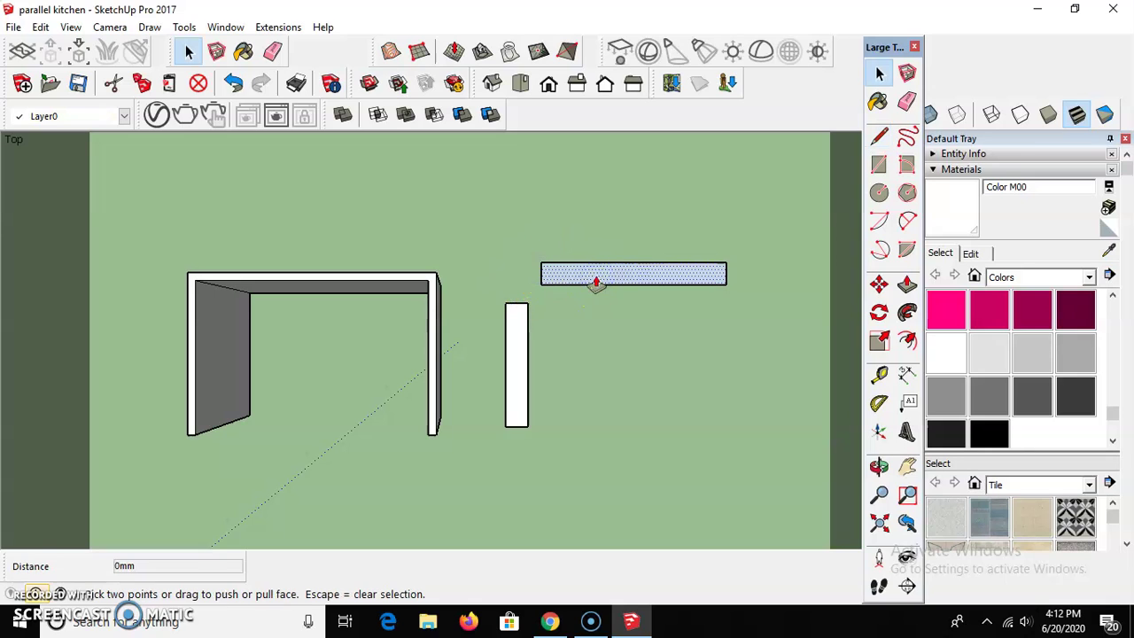
pyautogui.moveTo(595, 277); pyautogui.dragTo(618, 271)
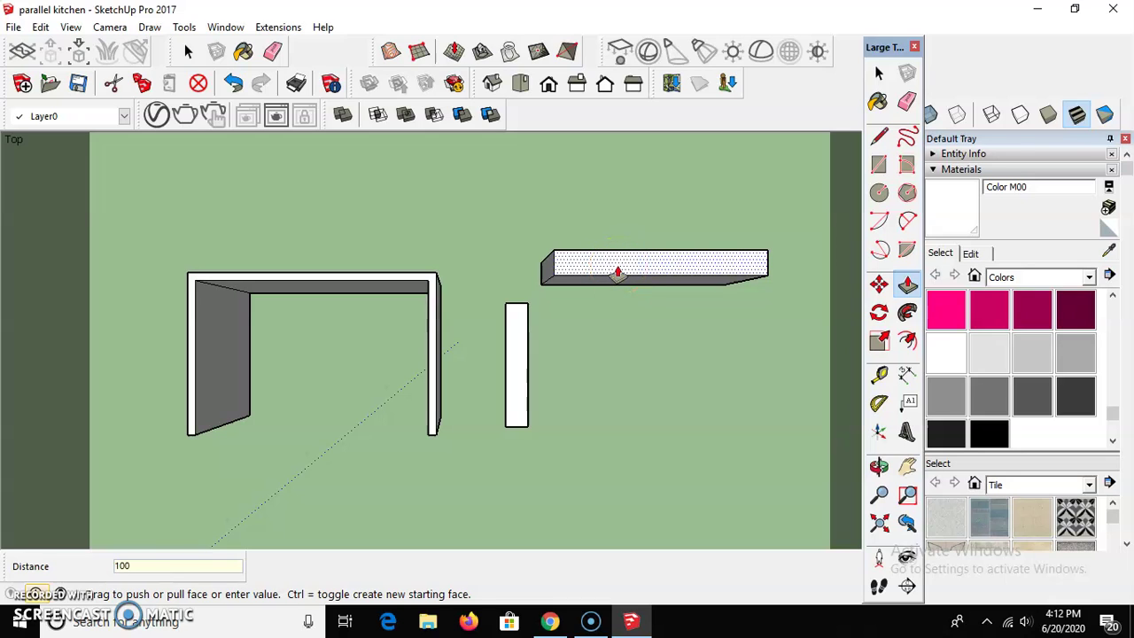
pyautogui.write('100')
pyautogui.press('Return')
# - Select the long back slab completely and make it a group
pyautogui.press('space')
pyautogui.moveTo(746, 241); pyautogui.dragTo(532, 302)
pyautogui.rightClick(588, 271)
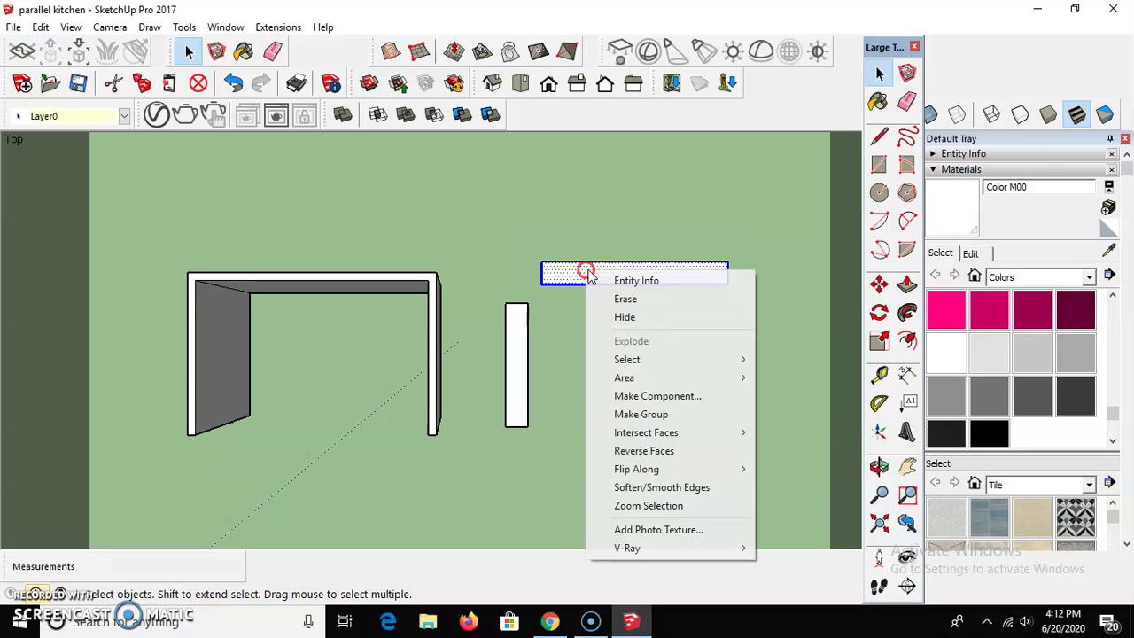
pyautogui.click(638, 413)
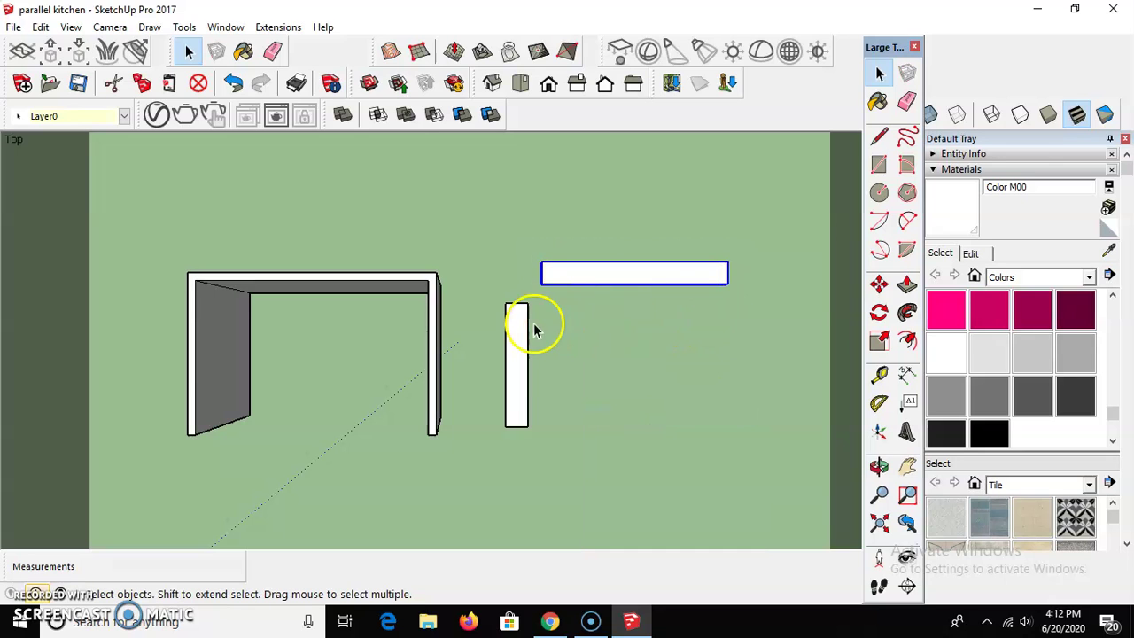
# - Copy the 3000 mm slab group and paste the duplicate to its right, in front of the long slab
pyautogui.click(514, 420)
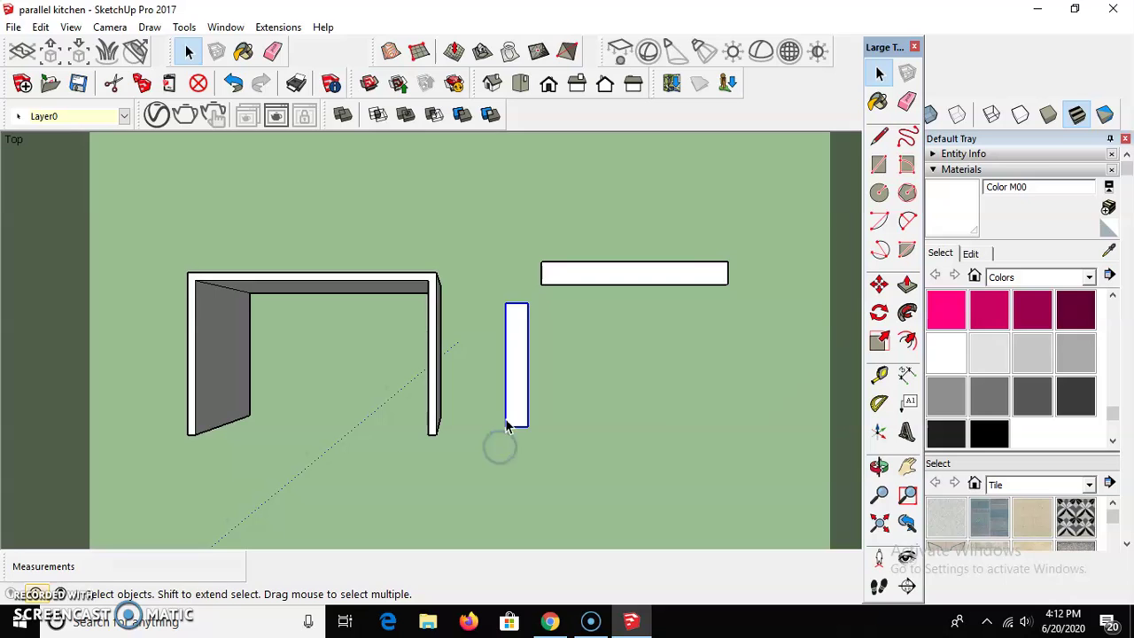
pyautogui.hotkey('ctrl', 'c')
pyautogui.hotkey('ctrl', 'v')
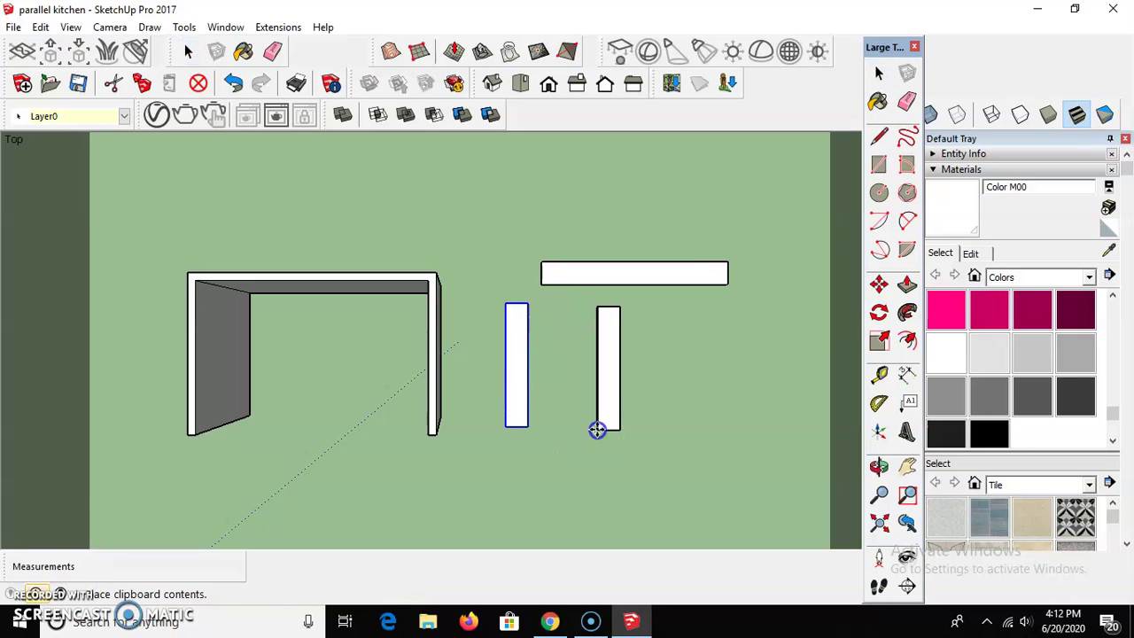
pyautogui.click(597, 429)
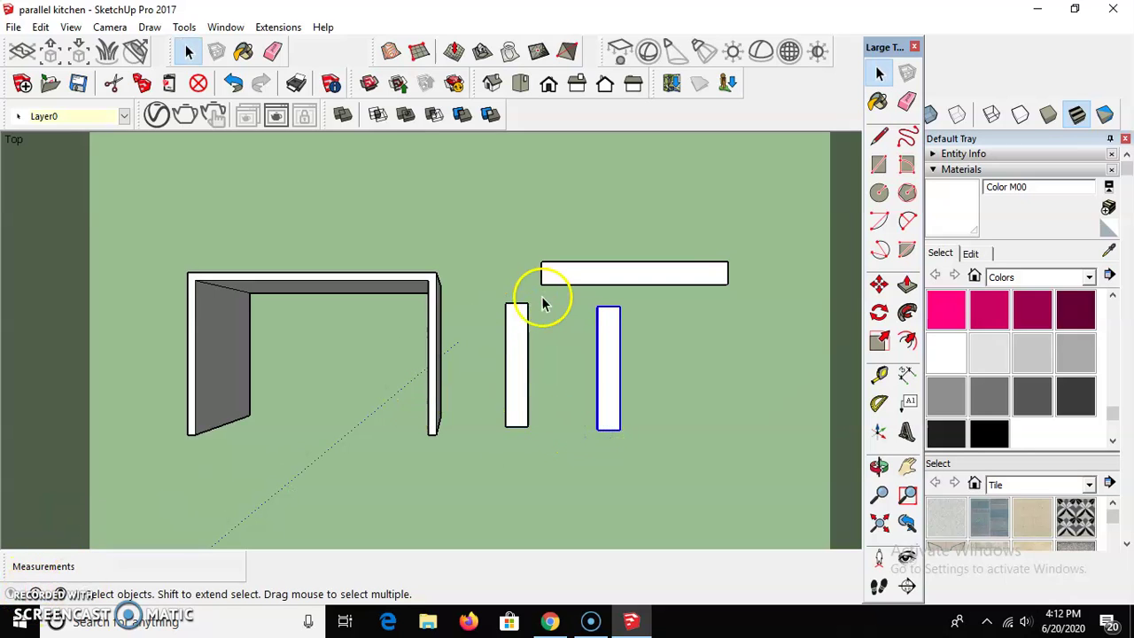
# - Move the original 3000 mm slab into the room, aligning its back corner with the inner back-left wall corner
pyautogui.moveTo(488, 457); pyautogui.dragTo(488, 455)
pyautogui.press('m')
pyautogui.moveTo(505, 304); pyautogui.dragTo(252, 295)
pyautogui.press('space')
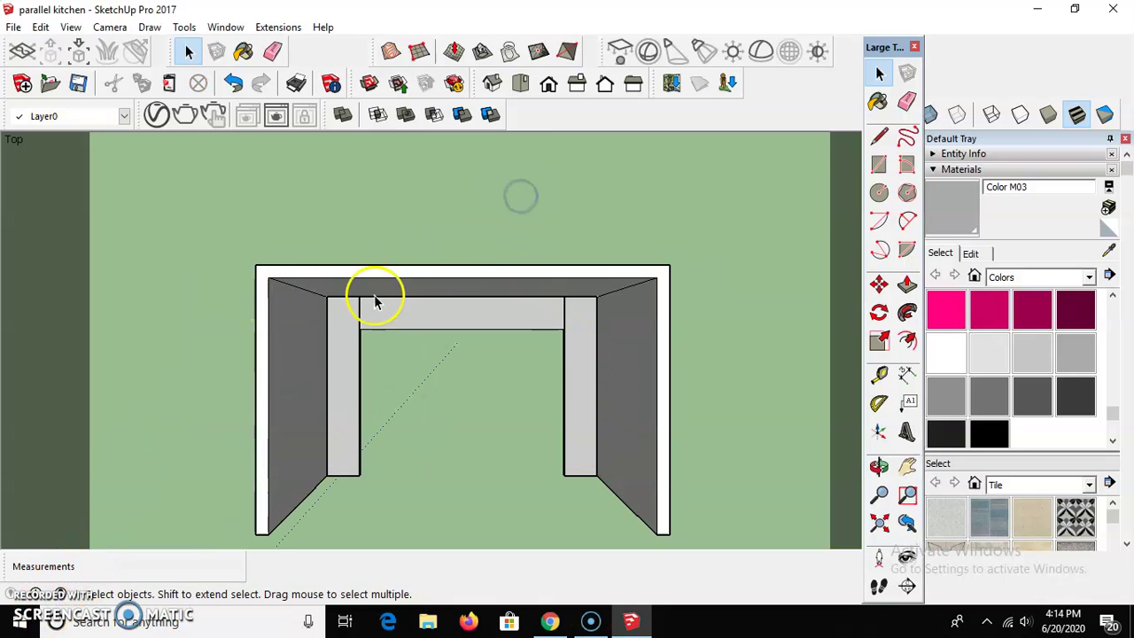
pyautogui.scroll(2, 469, 496)
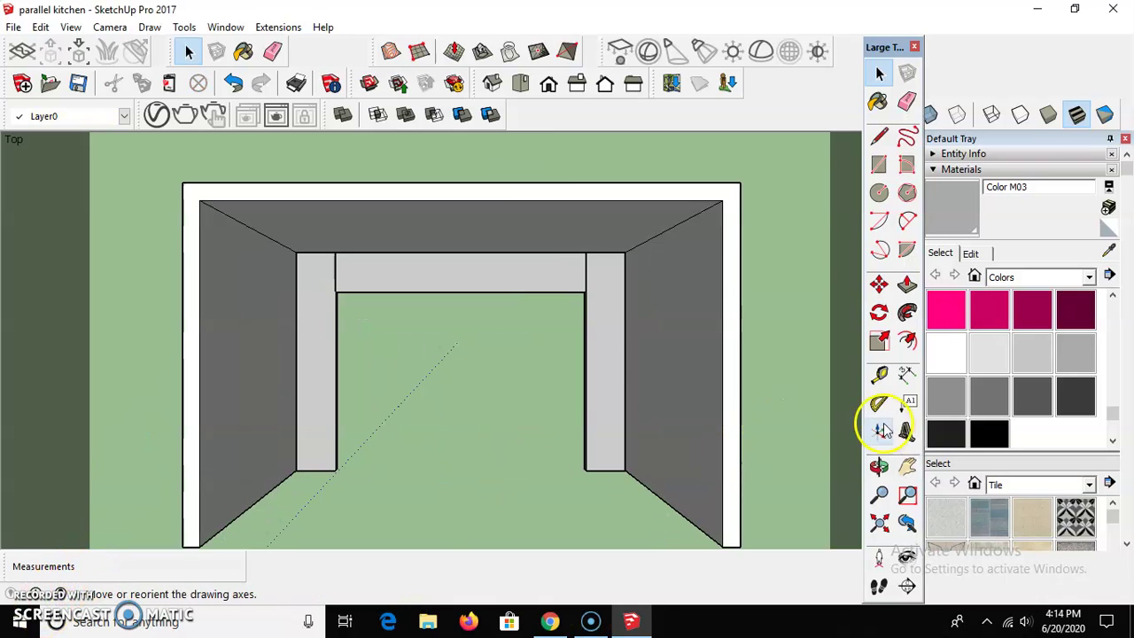
pyautogui.click(879, 466)
pyautogui.moveTo(661, 476); pyautogui.dragTo(550, 251)
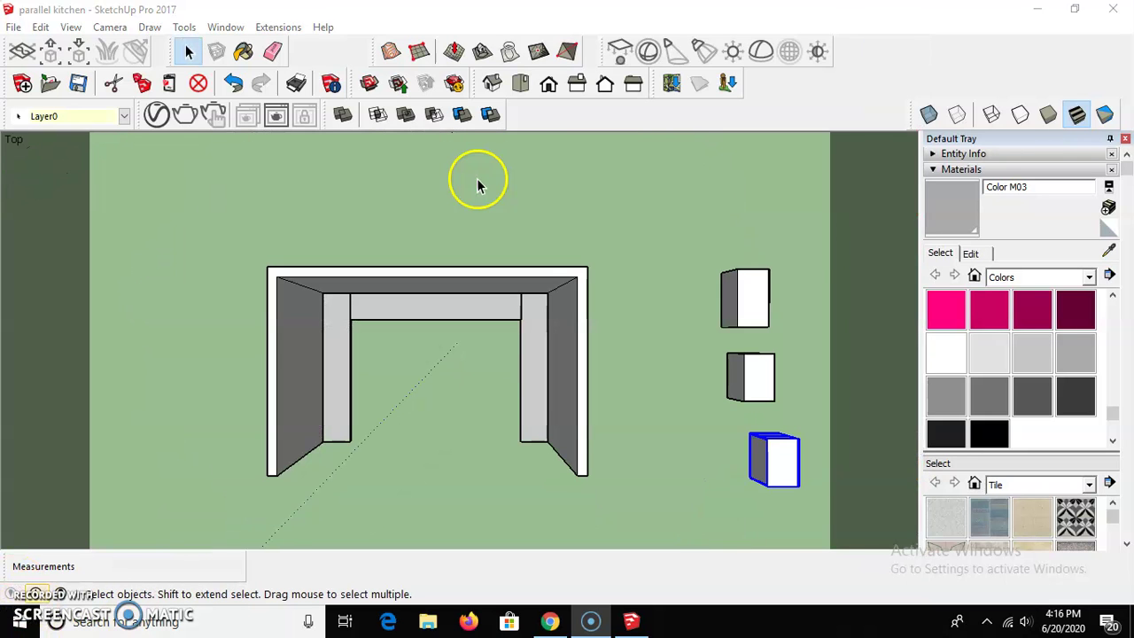
pyautogui.click(479, 180)
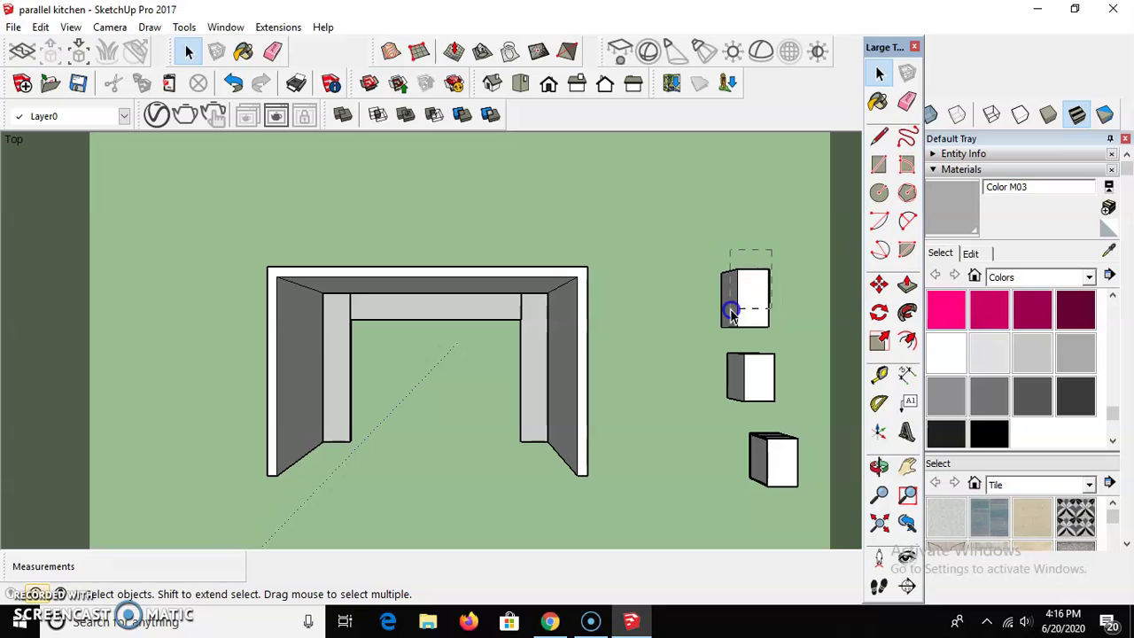
# - Move the two rear cabinet boxes onto the left base slab, the first in the back corner and the second directly in front of it
pyautogui.press('m')
pyautogui.moveTo(738, 272); pyautogui.dragTo(304, 293)
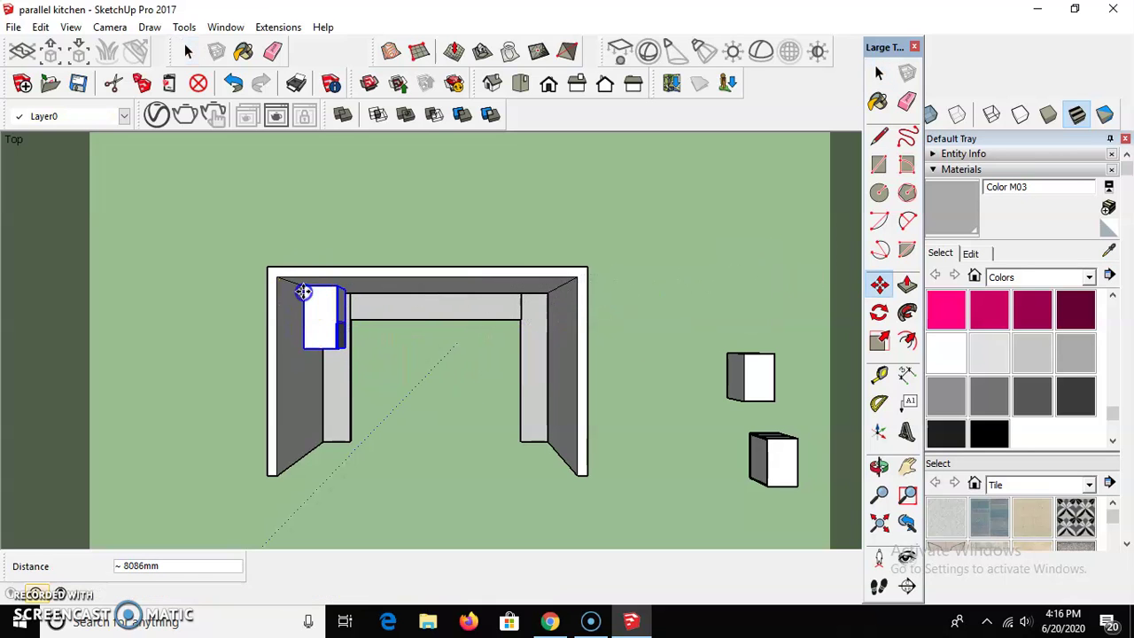
pyautogui.press('space')
pyautogui.moveTo(777, 339); pyautogui.dragTo(718, 397)
pyautogui.press('m')
pyautogui.moveTo(747, 356); pyautogui.dragTo(304, 348)
# - Select the last cabinet box outside the room and move it to the front end of the left base slab
pyautogui.press('space')
pyautogui.moveTo(815, 423); pyautogui.dragTo(302, 407)
pyautogui.press('m')
pyautogui.press('space')
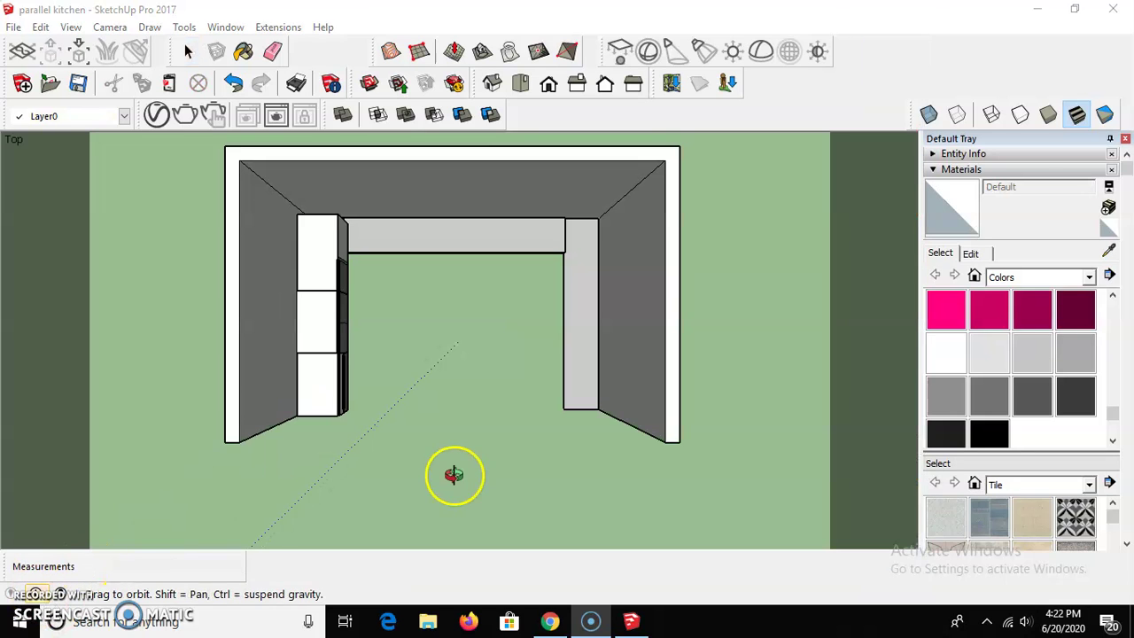
# - Inspect the fronts and alignment of the three cabinets on the left base slab from a perspective view
pyautogui.click(879, 74)
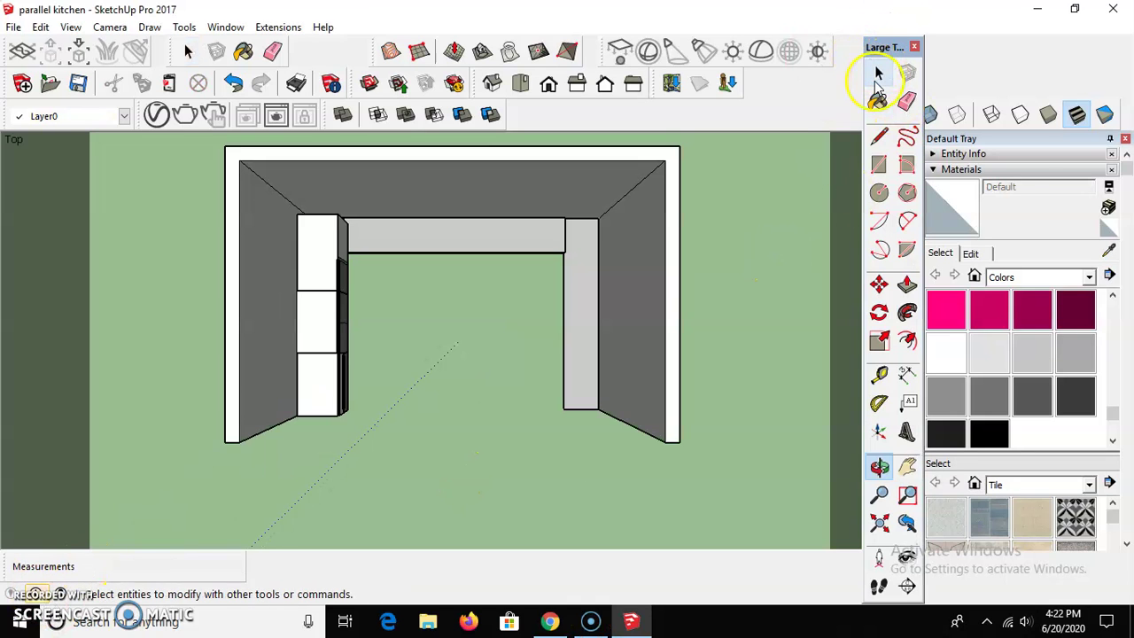
pyautogui.click(879, 467)
pyautogui.moveTo(470, 380); pyautogui.dragTo(327, 285)
pyautogui.scroll(5, 354, 322)
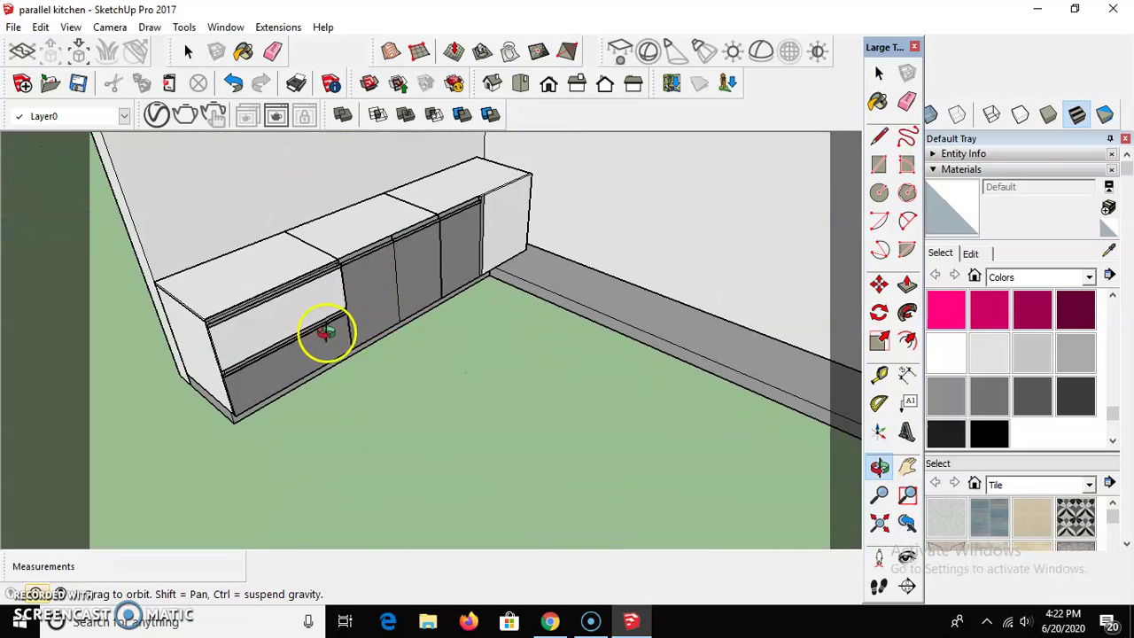
pyautogui.moveTo(425, 327); pyautogui.dragTo(599, 396)
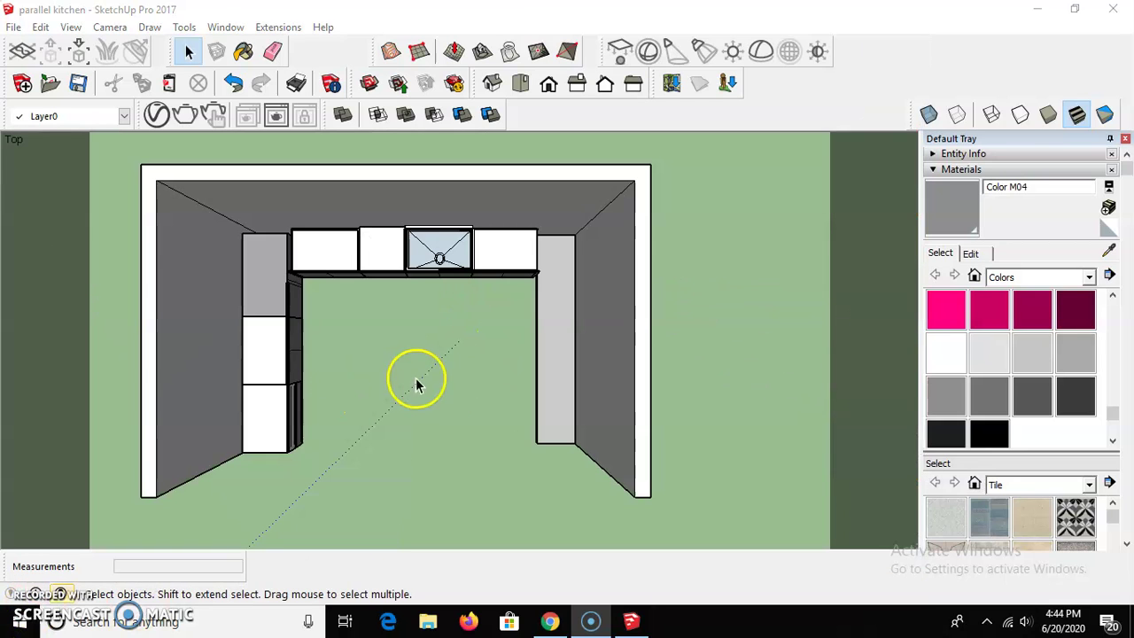
# - Examine the sink cabinet row along the back wall from the front and in the context of the whole room
pyautogui.click(879, 469)
pyautogui.moveTo(440, 307); pyautogui.dragTo(413, 223)
pyautogui.scroll(3, 408, 337)
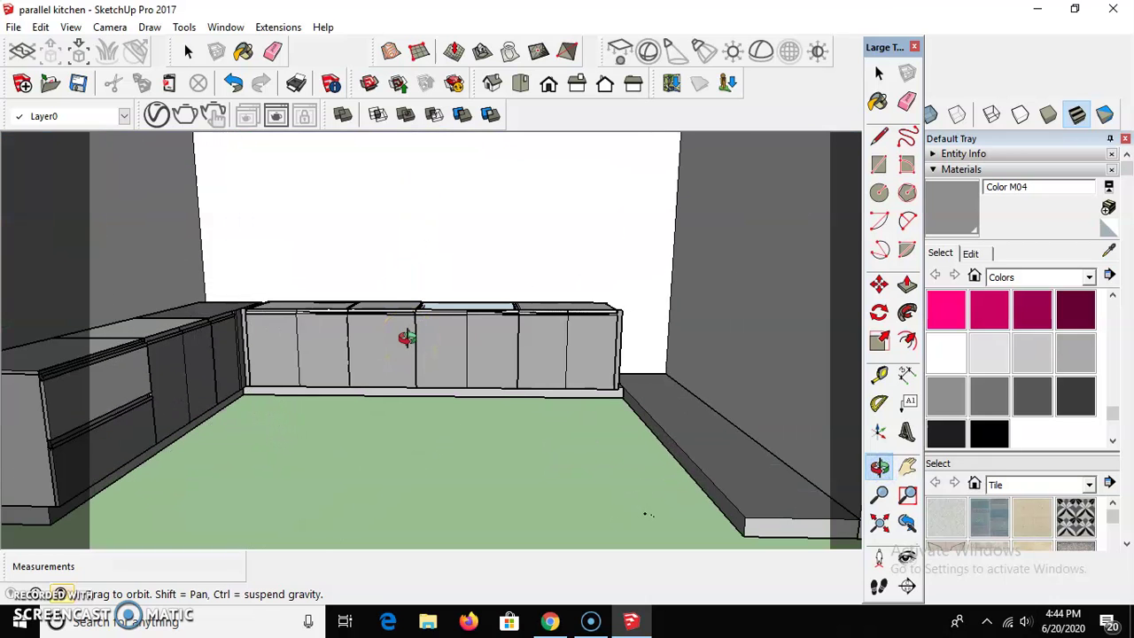
pyautogui.scroll(-3, 407, 338)
pyautogui.moveTo(413, 385); pyautogui.dragTo(448, 355)
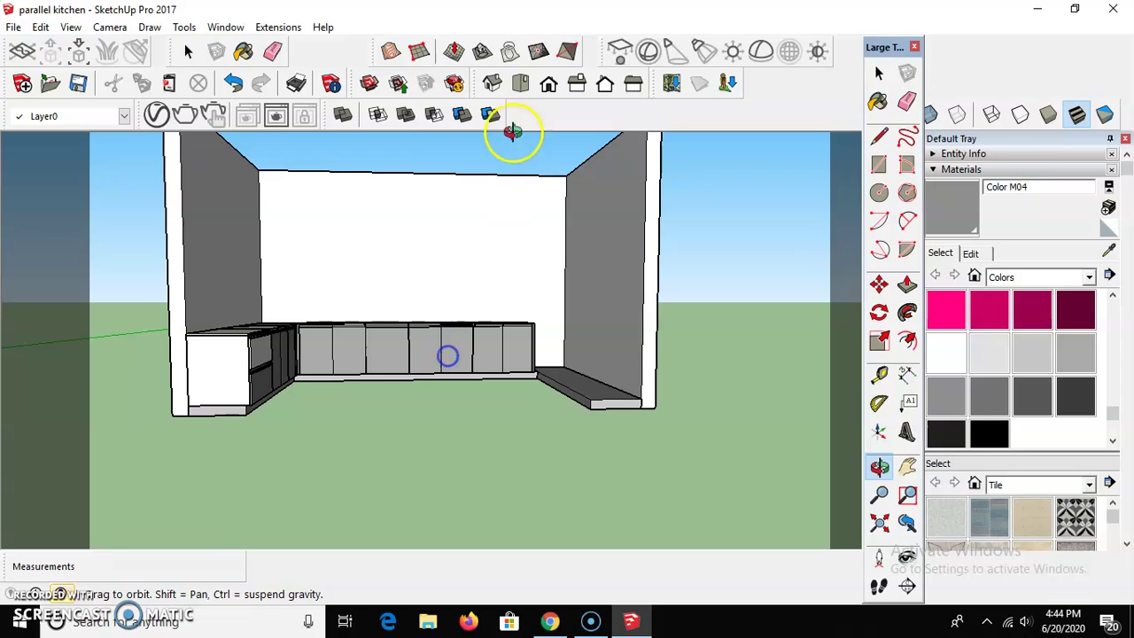
pyautogui.click(522, 84)
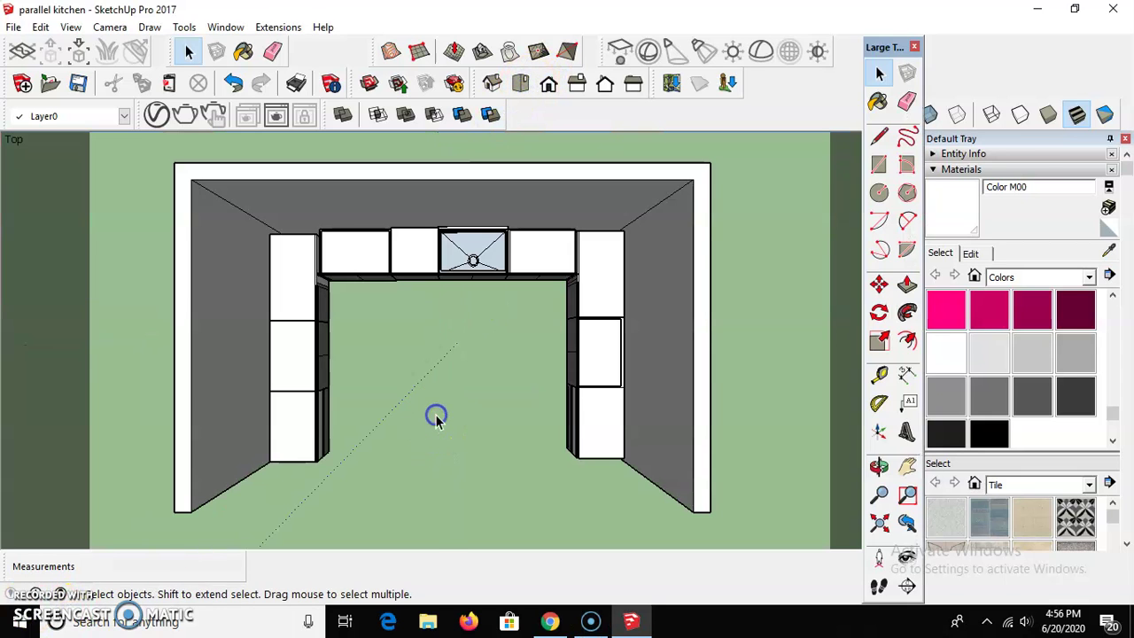
# - Inspect the complete U-shaped cabinet layout from the front, the side and above
pyautogui.click(878, 466)
pyautogui.moveTo(505, 410); pyautogui.dragTo(497, 269)
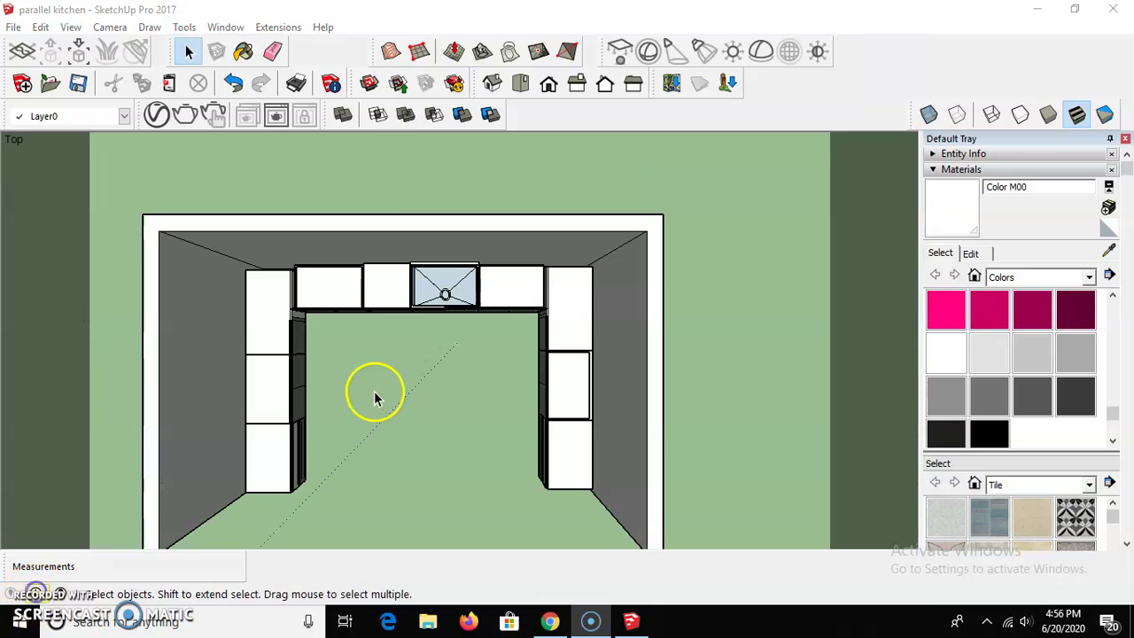
pyautogui.click(375, 398)
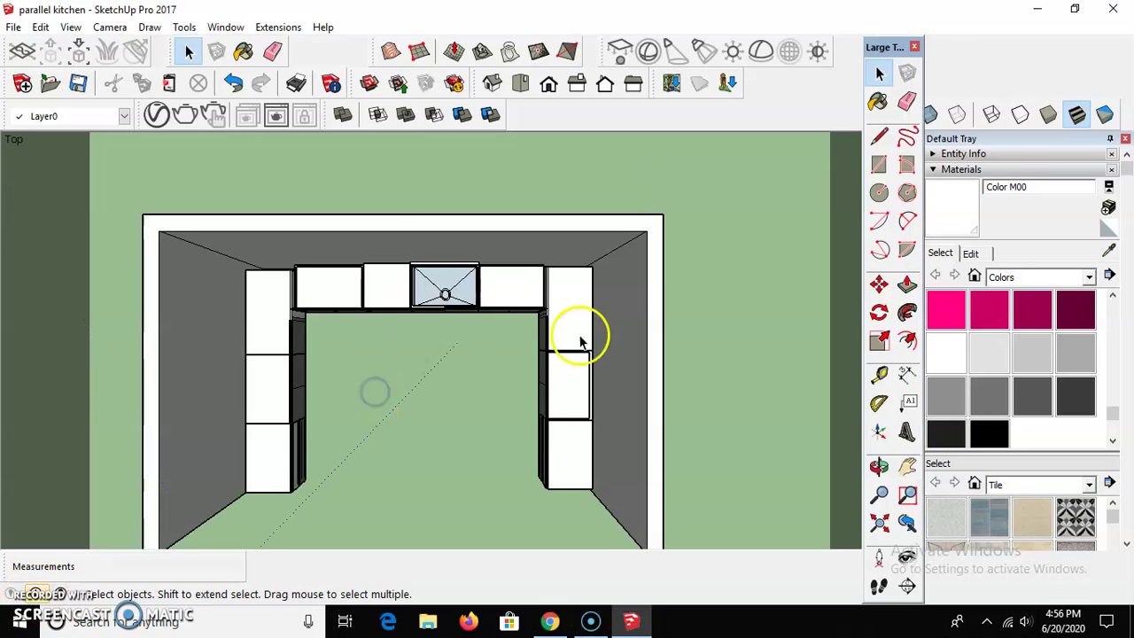
pyautogui.click(878, 466)
pyautogui.moveTo(446, 367); pyautogui.dragTo(441, 210)
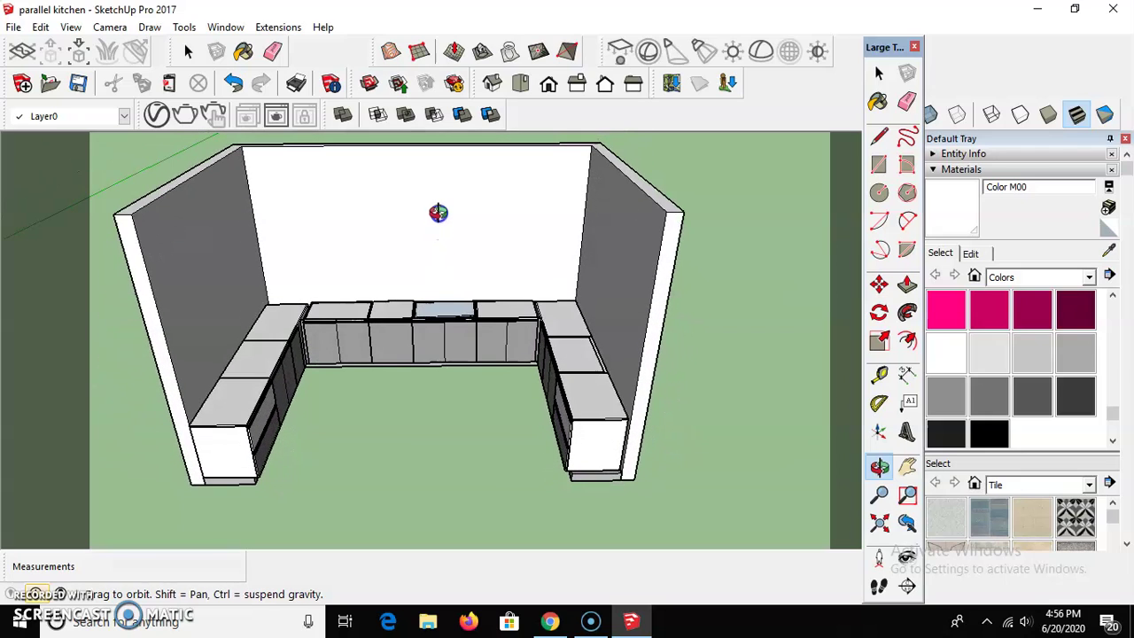
pyautogui.moveTo(458, 339); pyautogui.dragTo(639, 301)
pyautogui.moveTo(365, 403); pyautogui.dragTo(435, 337)
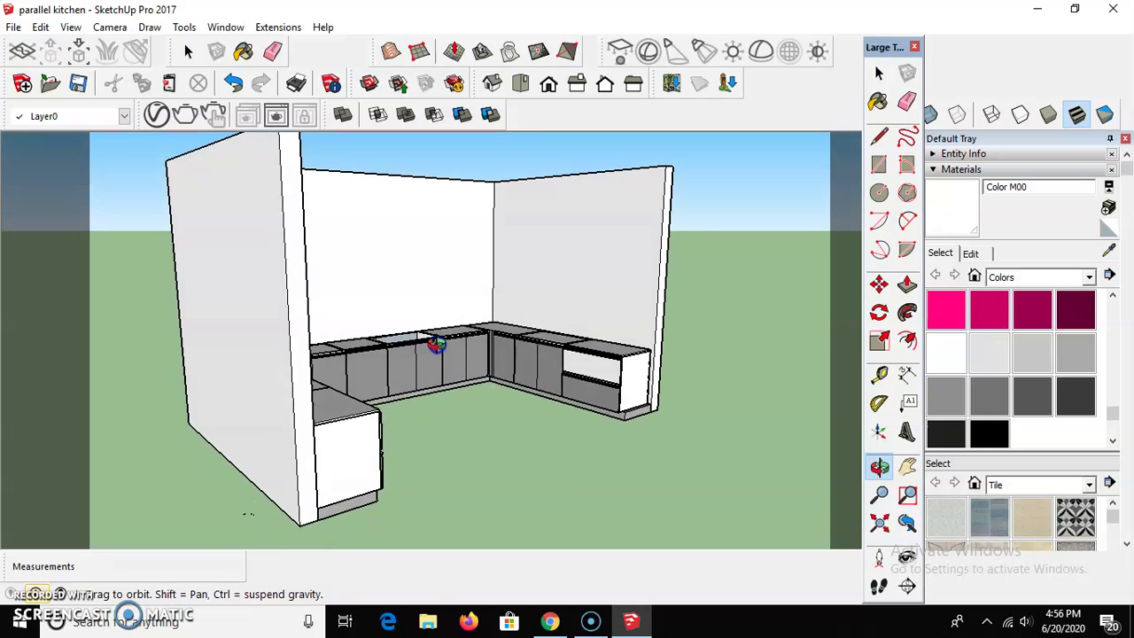
pyautogui.moveTo(590, 400); pyautogui.dragTo(453, 417)
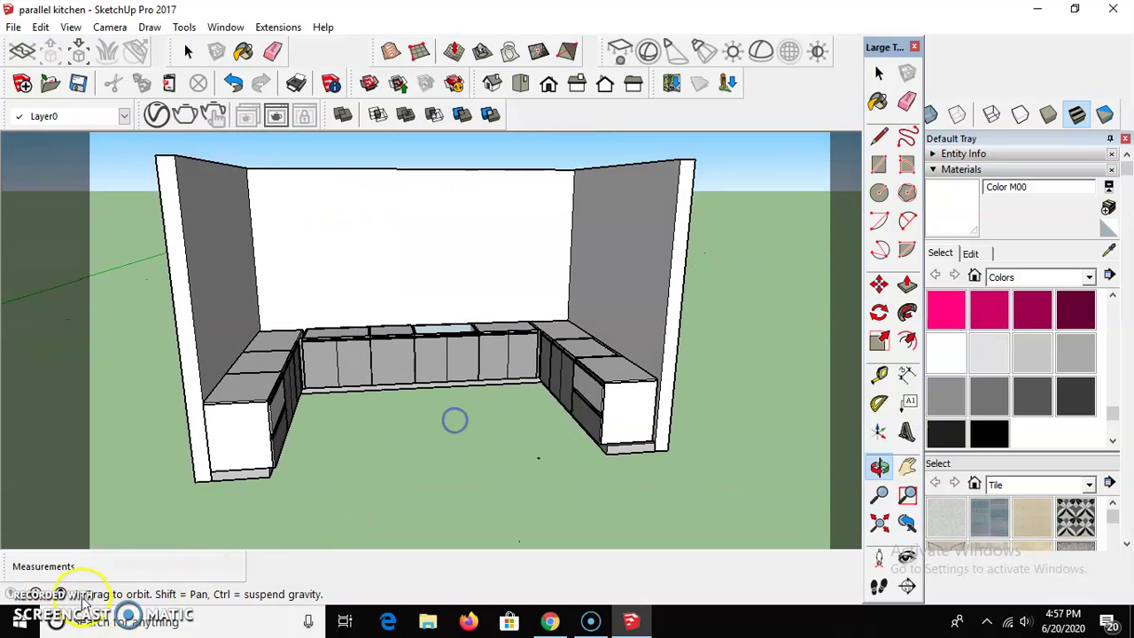
# - Draw an open U-shaped outline of three connected lines to the right of the room in plan view, ending with a 3000 mm side leg
pyautogui.press('space')
pyautogui.press('F2')
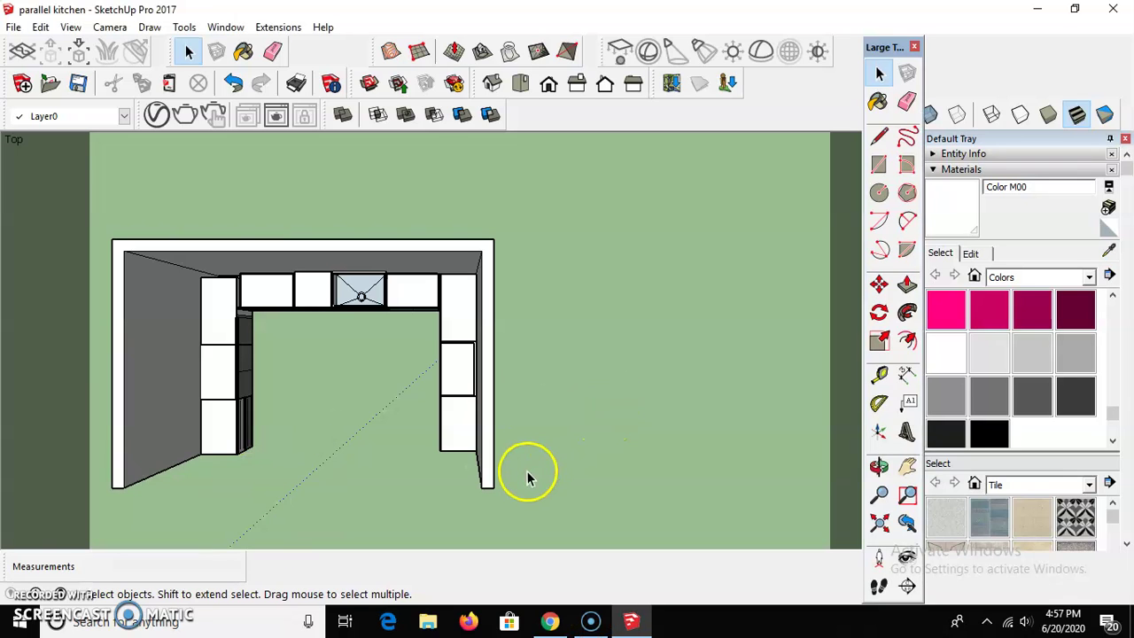
pyautogui.press('l')
pyautogui.click(546, 484)
pyautogui.moveTo(544, 282); pyautogui.dragTo(803, 315)
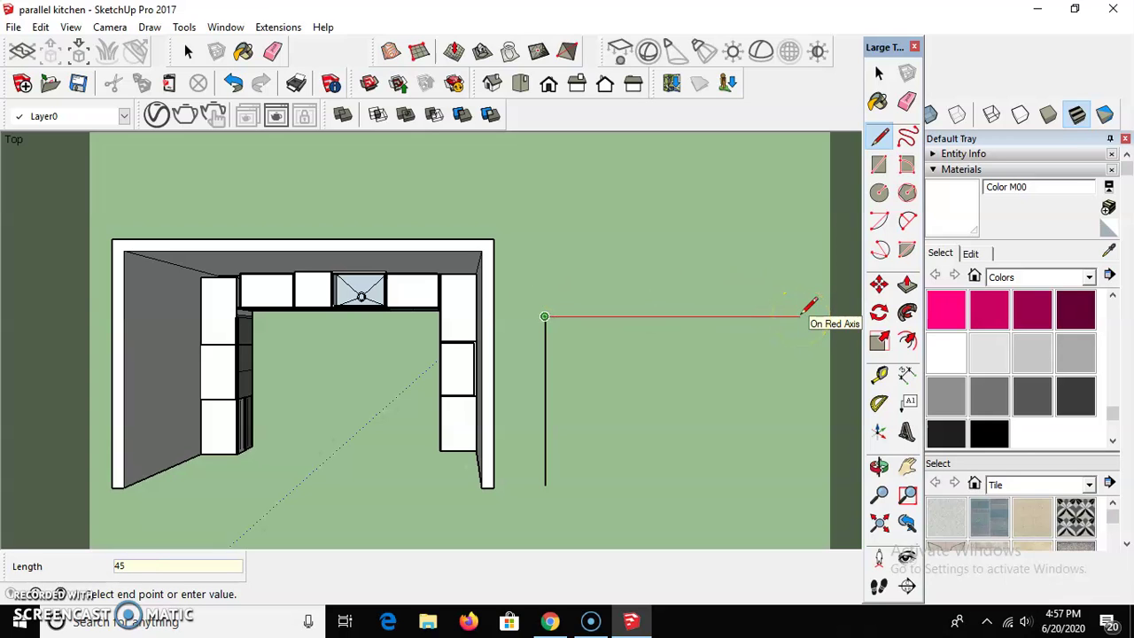
pyautogui.moveTo(799, 316); pyautogui.dragTo(800, 460)
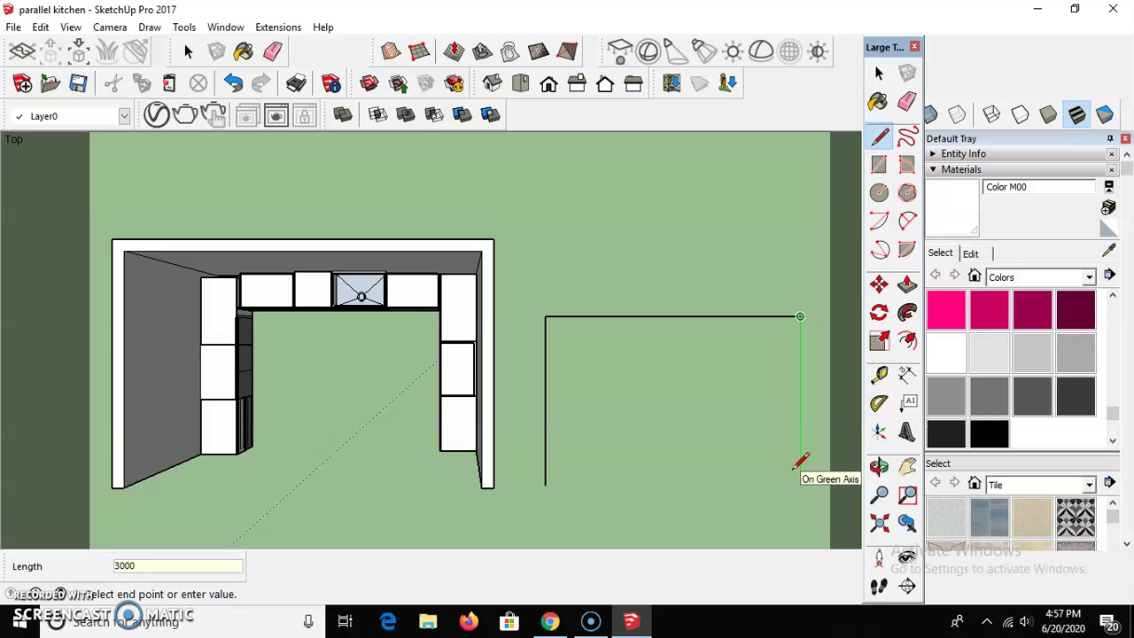
pyautogui.click(800, 485)
pyautogui.press('space')
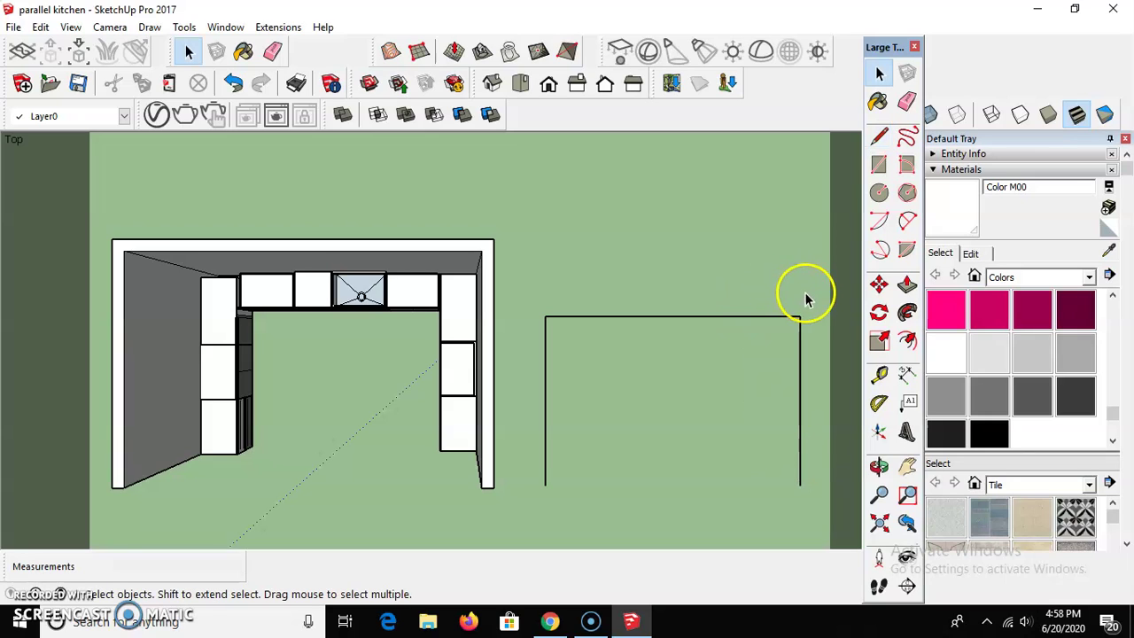
# - Select the three outline lines and offset them inward to form the countertop's inner edge
pyautogui.moveTo(538, 393); pyautogui.dragTo(536, 398)
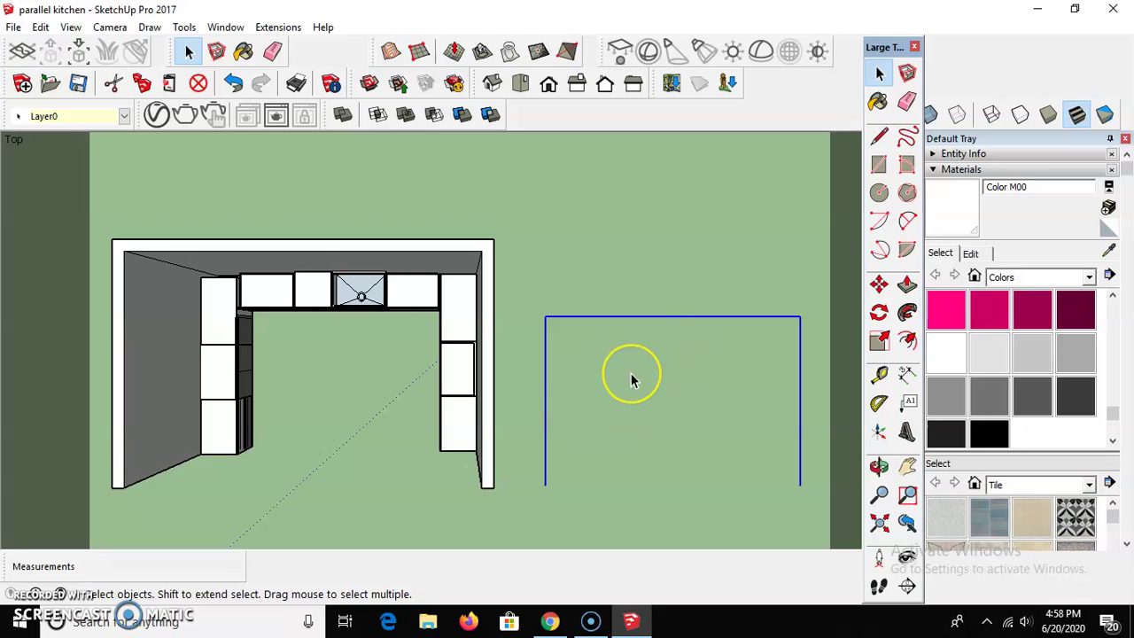
pyautogui.click(911, 342)
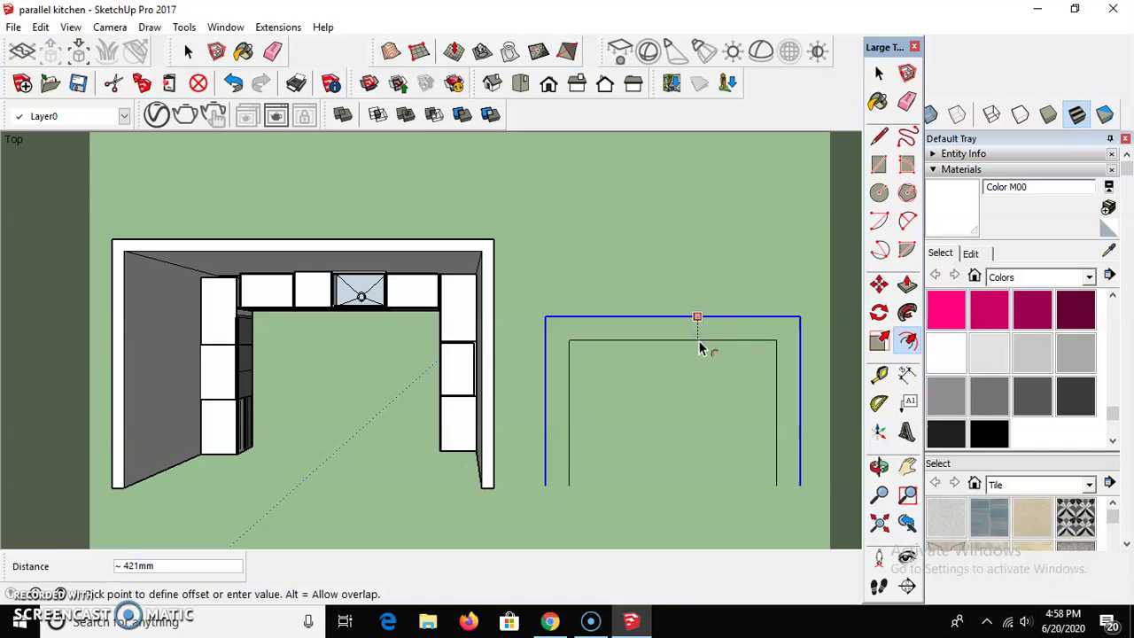
pyautogui.press('Return')
pyautogui.press('space')
# - Close both open ends of the U-shaped outline with short lines between the inner and outer edges to form a face
pyautogui.press('l')
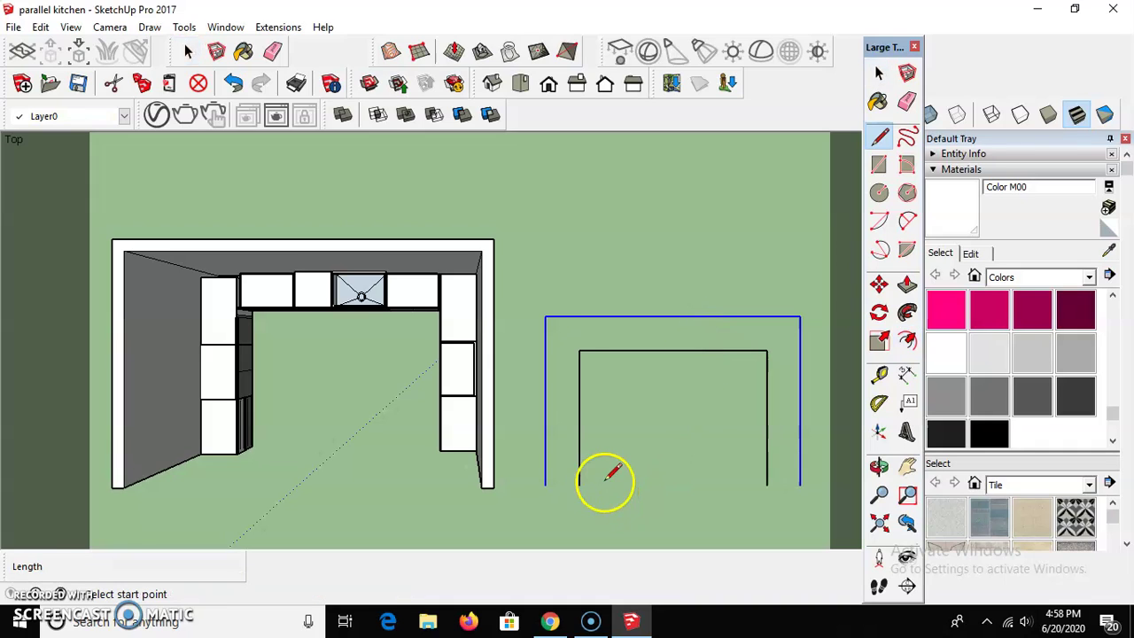
pyautogui.click(579, 484)
pyautogui.doubleClick(547, 486)
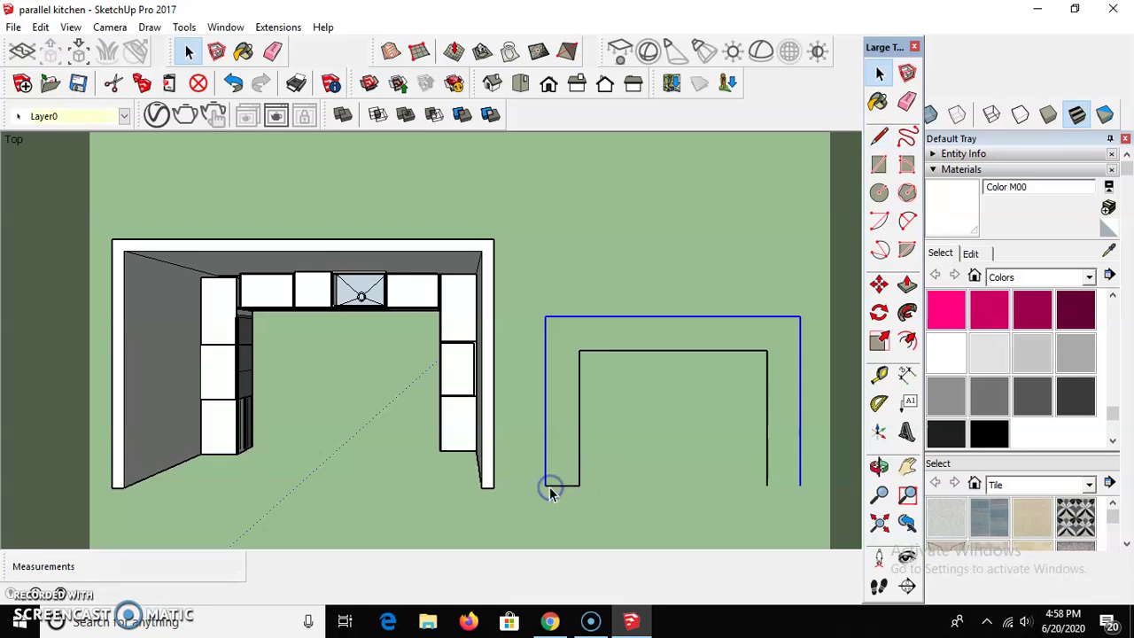
pyautogui.click(767, 486)
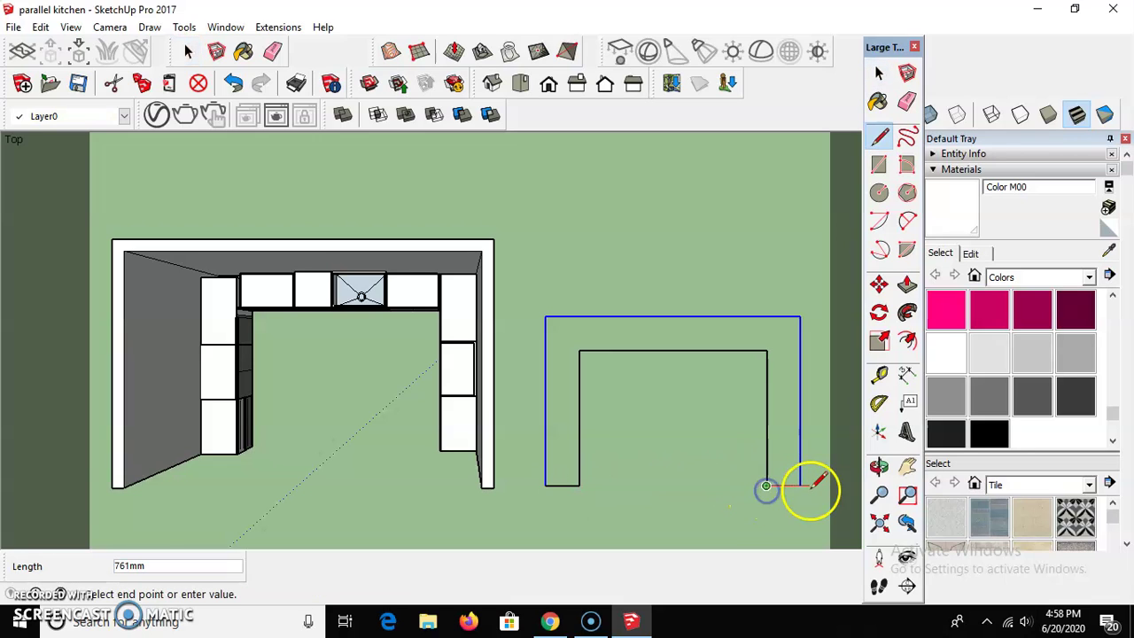
pyautogui.click(800, 486)
pyautogui.press('space')
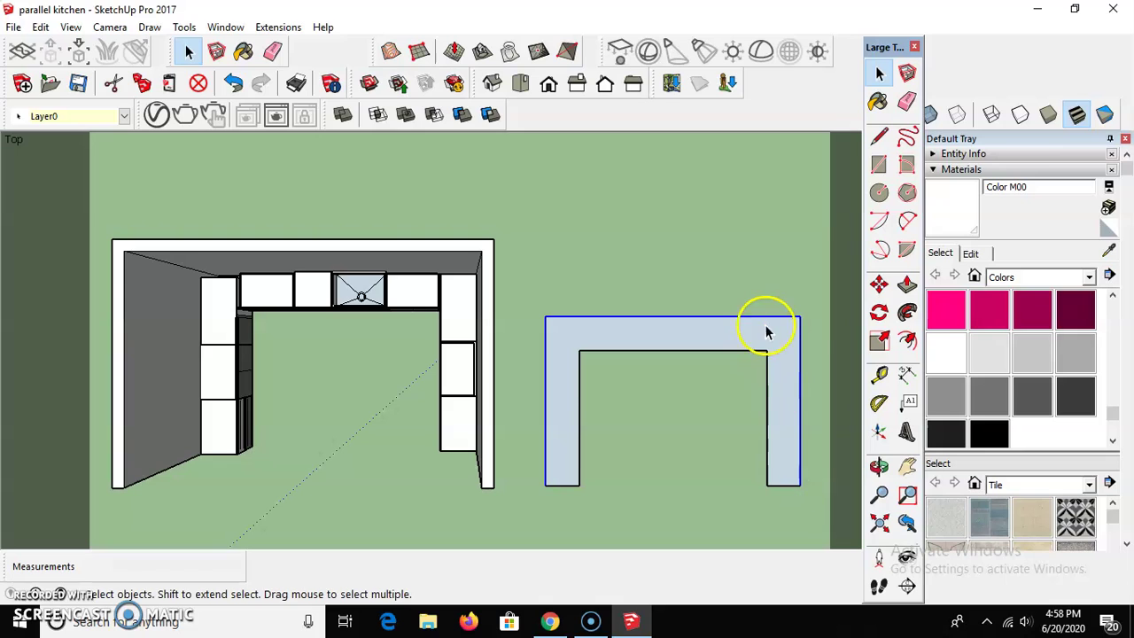
# - Extrude the U-shaped countertop face upward by 40 mm
pyautogui.click(784, 363)
pyautogui.press('p')
pyautogui.moveTo(784, 363); pyautogui.dragTo(815, 383)
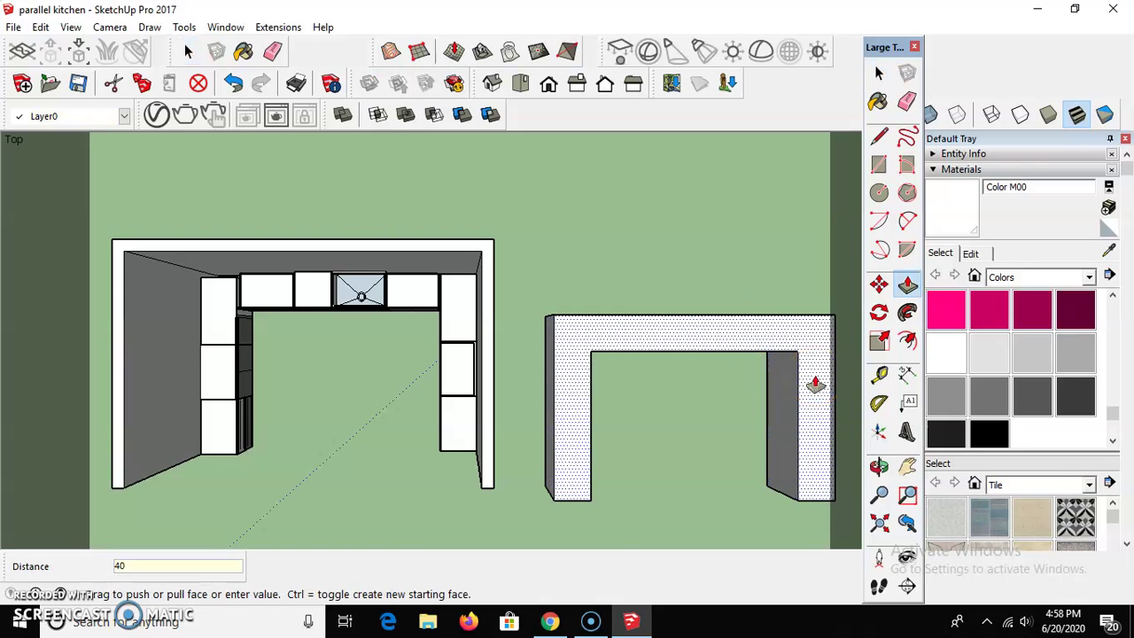
pyautogui.write('40')
pyautogui.press('Return')
pyautogui.moveTo(779, 326); pyautogui.dragTo(794, 354)
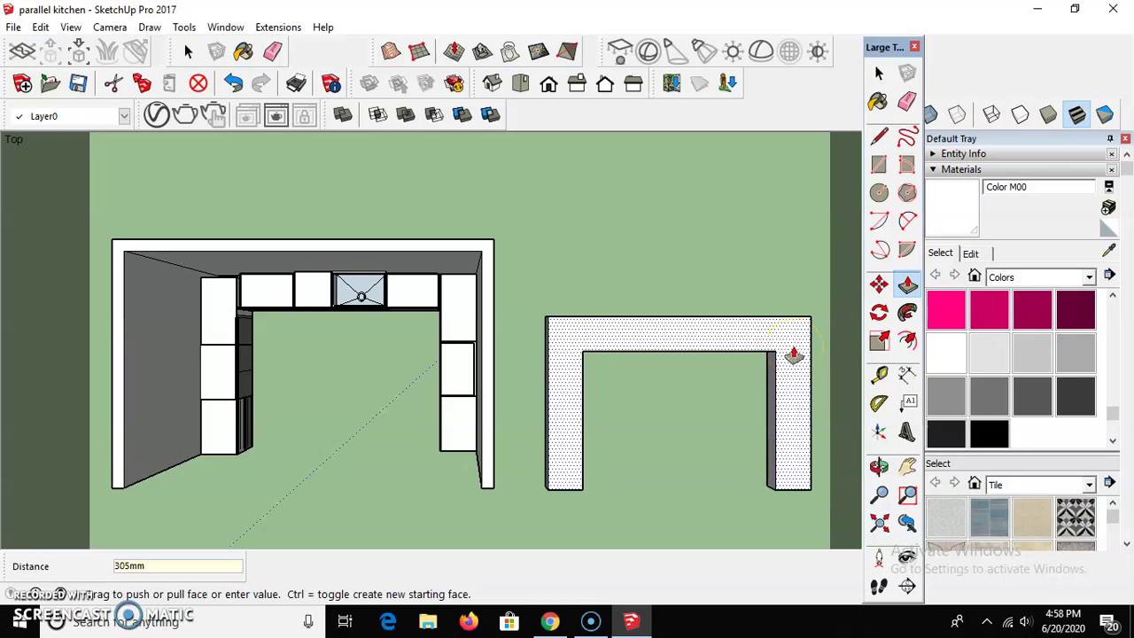
pyautogui.press('Return')
pyautogui.press('space')
# - Select the whole U-shaped countertop and make it a group
pyautogui.moveTo(815, 287); pyautogui.dragTo(720, 465)
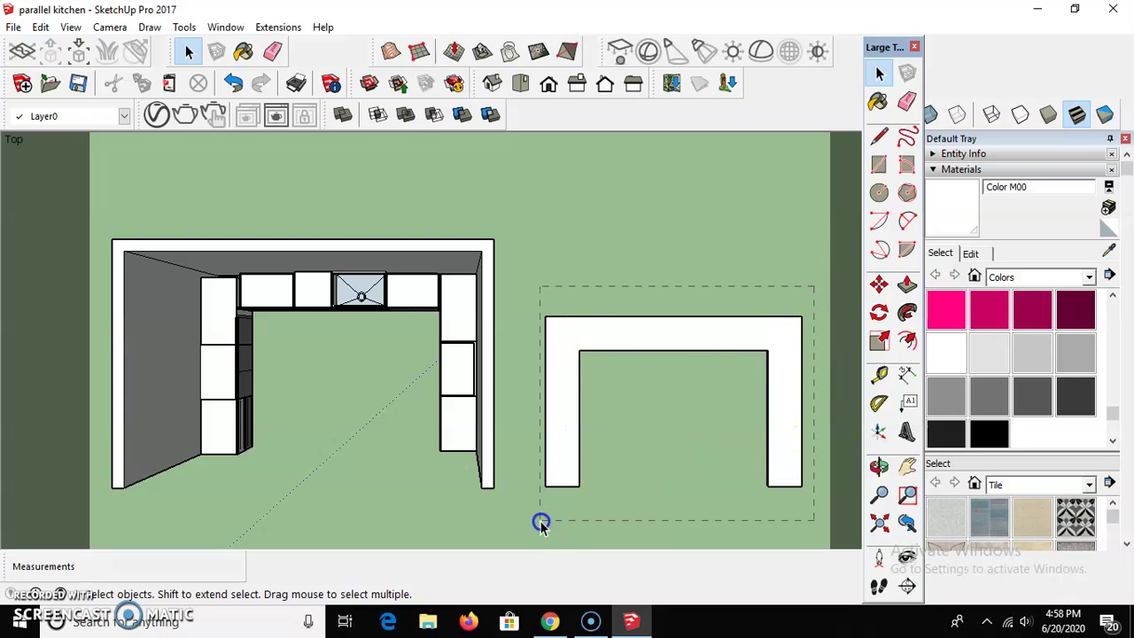
pyautogui.moveTo(540, 523); pyautogui.dragTo(541, 524)
pyautogui.rightClick(565, 322)
pyautogui.click(625, 176)
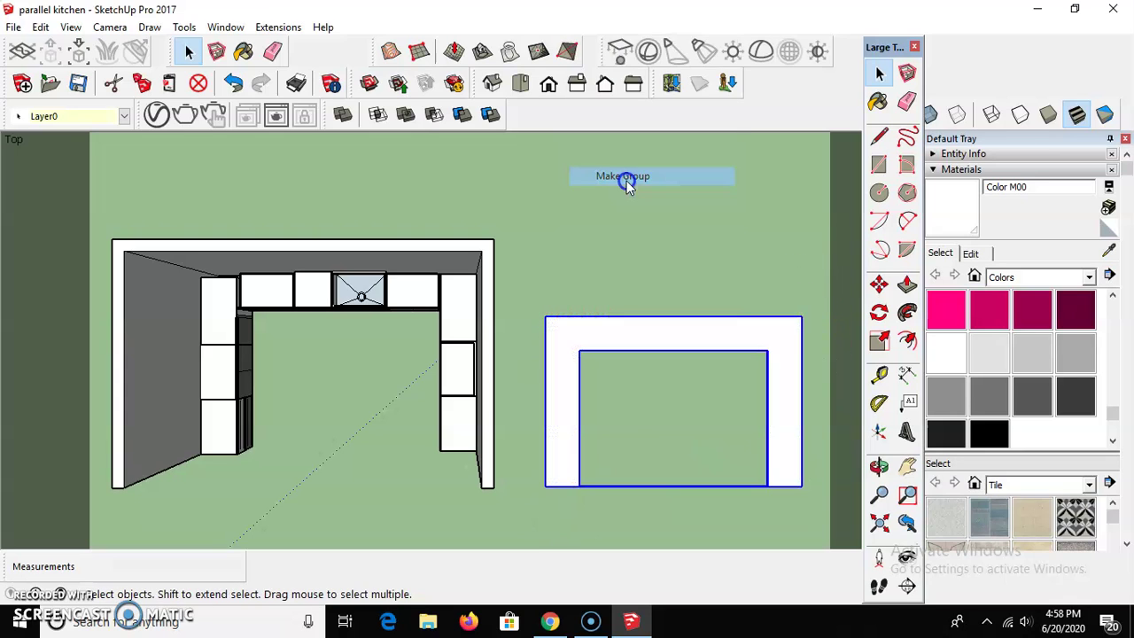
pyautogui.click(645, 207)
# - Move the countertop group onto the base cabinets, aligning its back-left corner with the inner back-left wall corner
pyautogui.click(630, 324)
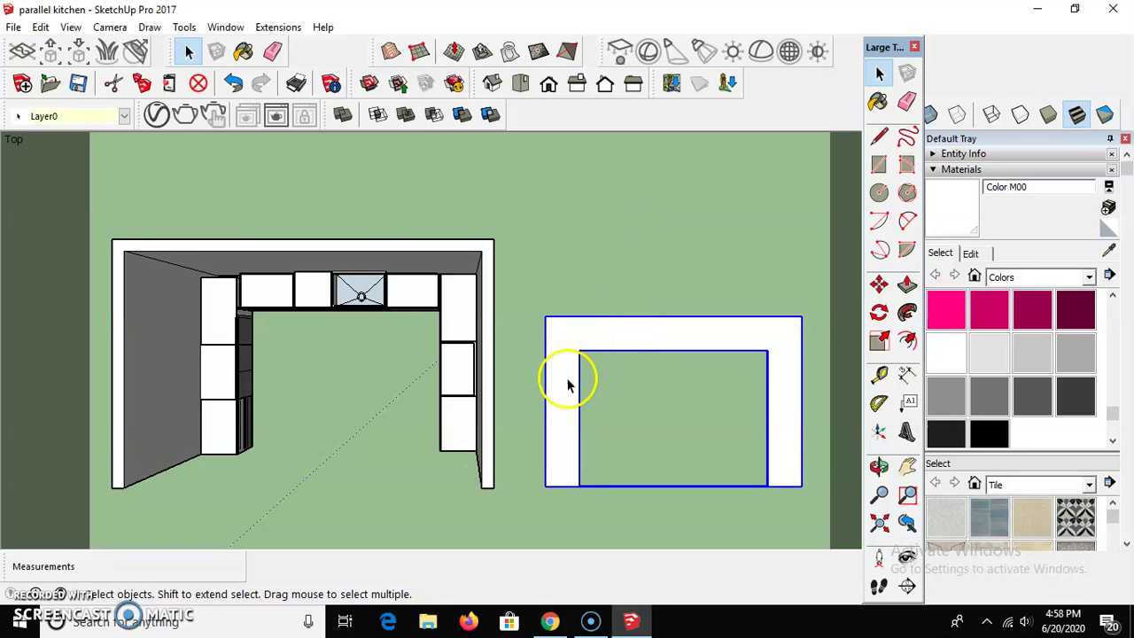
pyautogui.press('m')
pyautogui.click(545, 318)
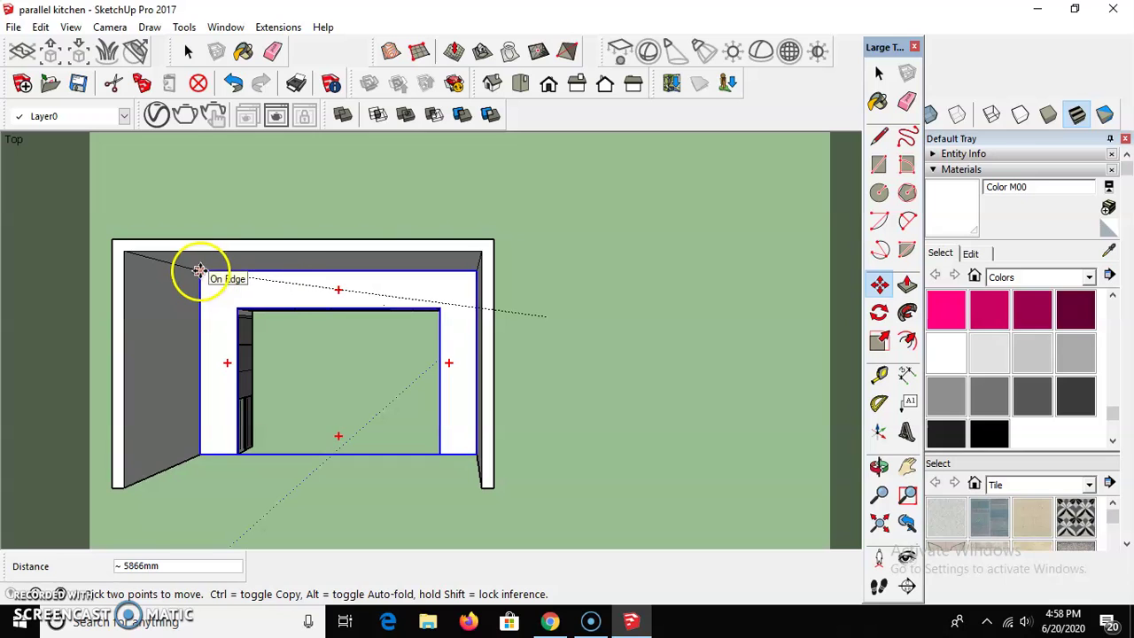
pyautogui.click(201, 271)
pyautogui.press('space')
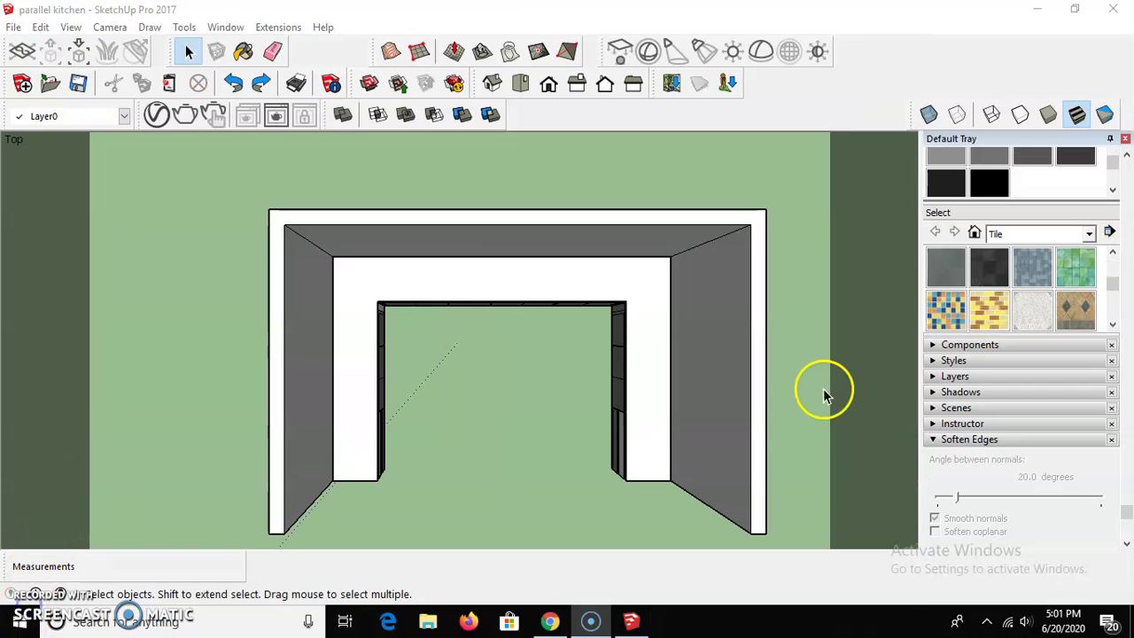
# - Paint the countertop with the white marble material from the Tile collection
pyautogui.click(800, 395)
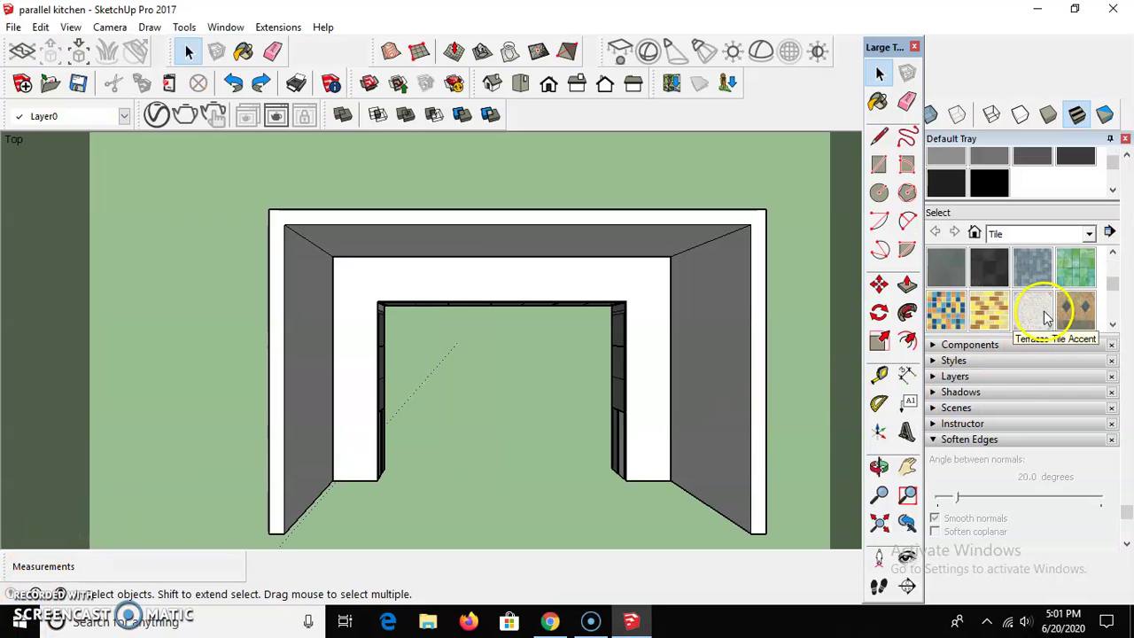
pyautogui.click(1112, 254)
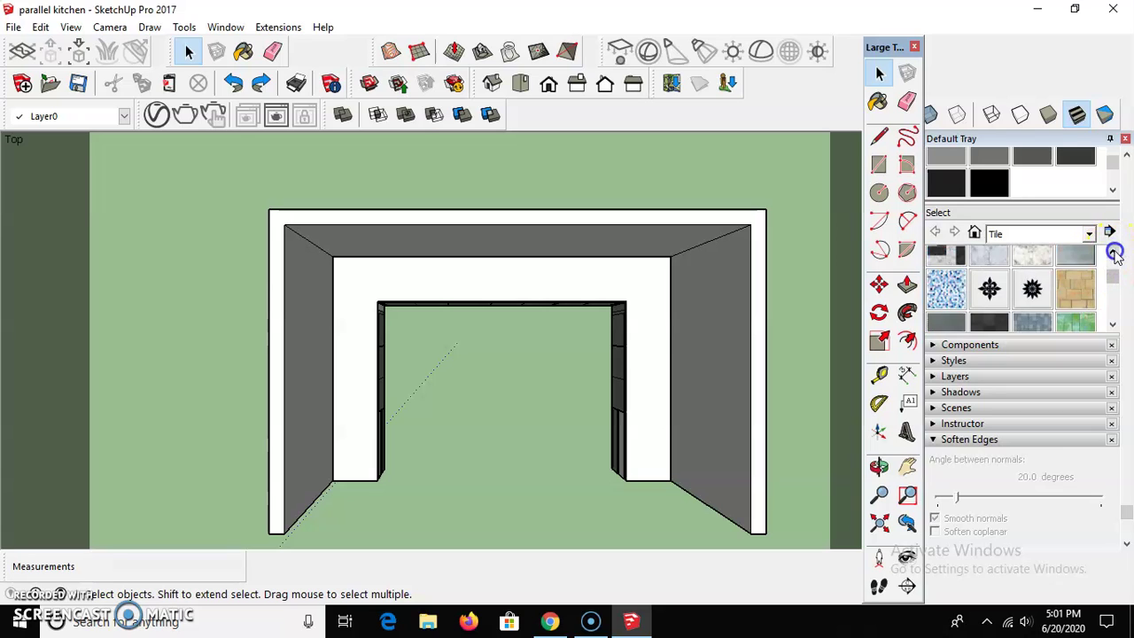
pyautogui.click(1113, 254)
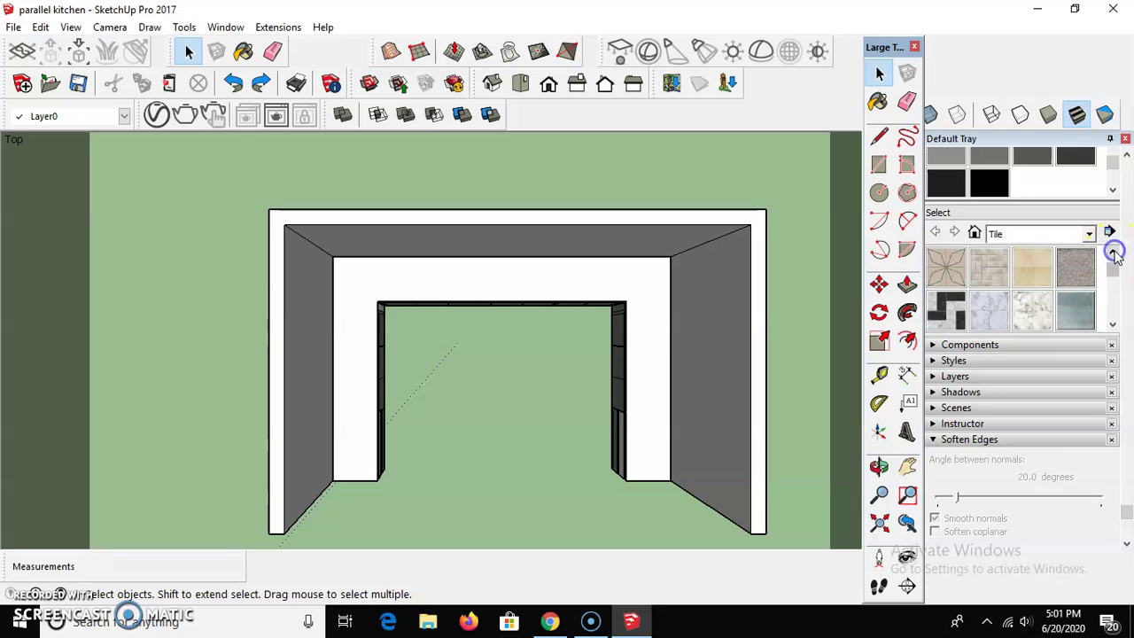
pyautogui.click(1038, 316)
pyautogui.click(664, 348)
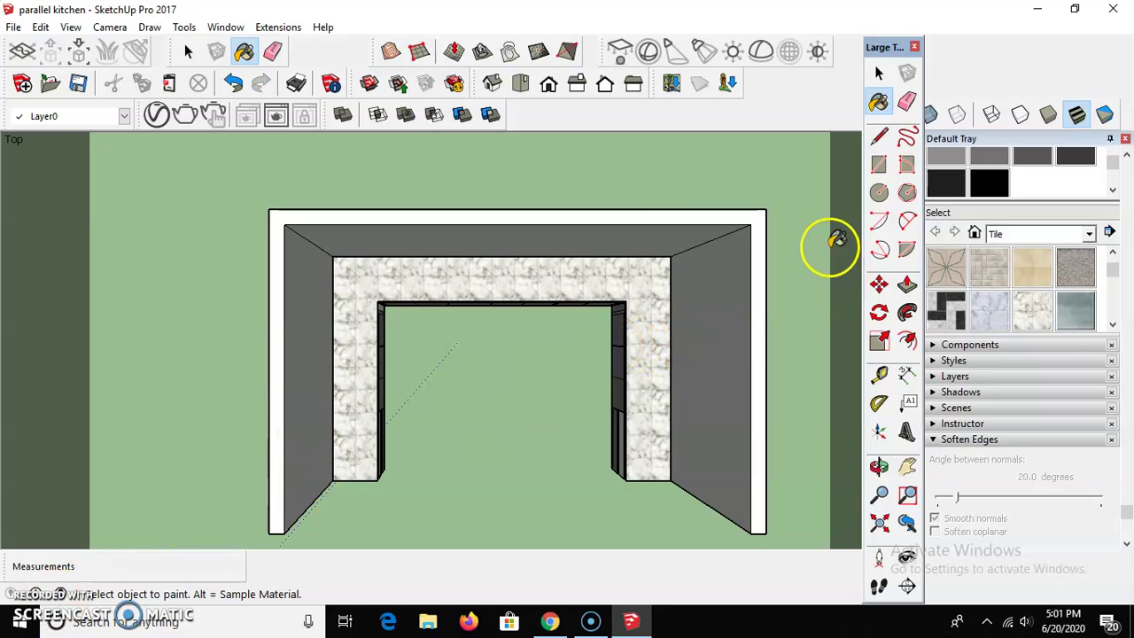
pyautogui.click(879, 73)
pyautogui.click(877, 467)
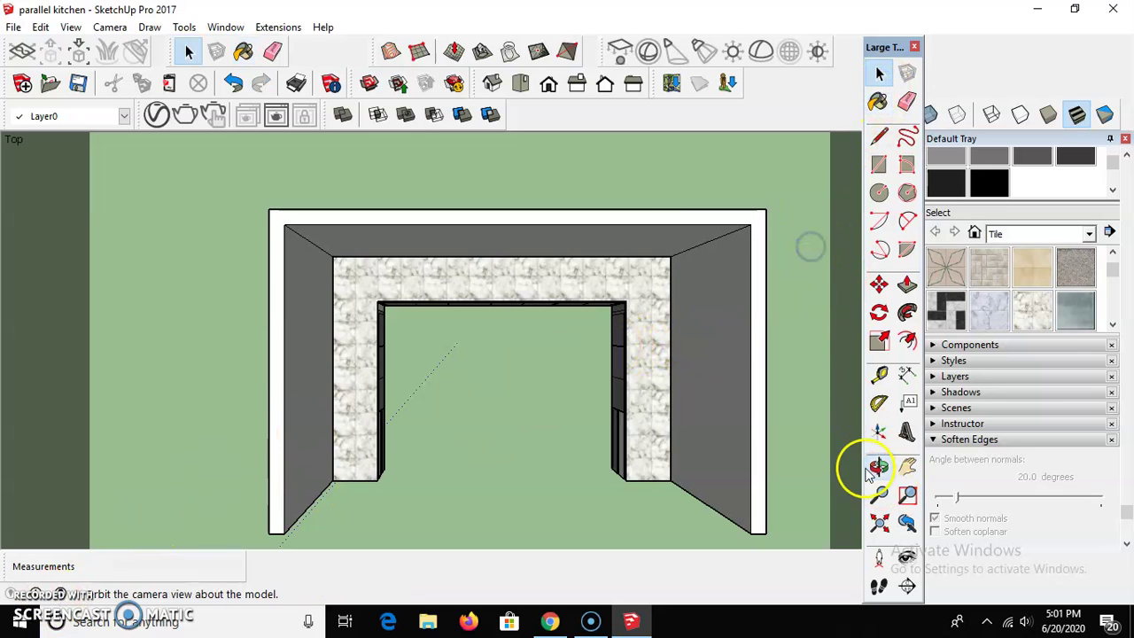
# - Examine the marble countertop and the two-cabinet island from the front and back of the kitchen
pyautogui.moveTo(659, 481); pyautogui.dragTo(640, 266)
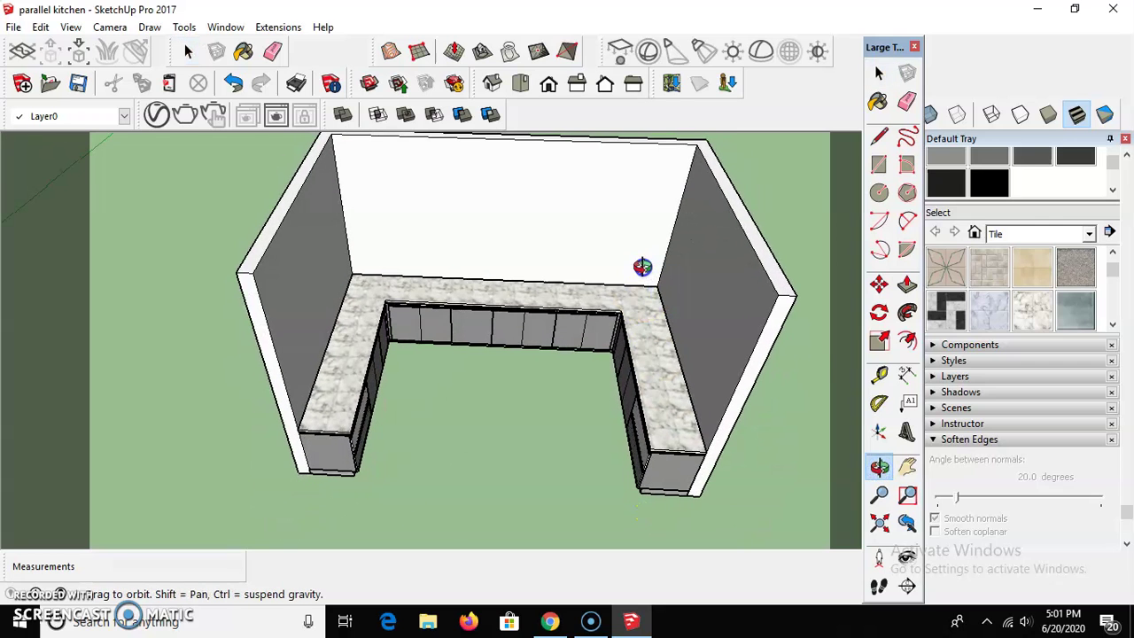
pyautogui.moveTo(663, 453); pyautogui.dragTo(683, 392)
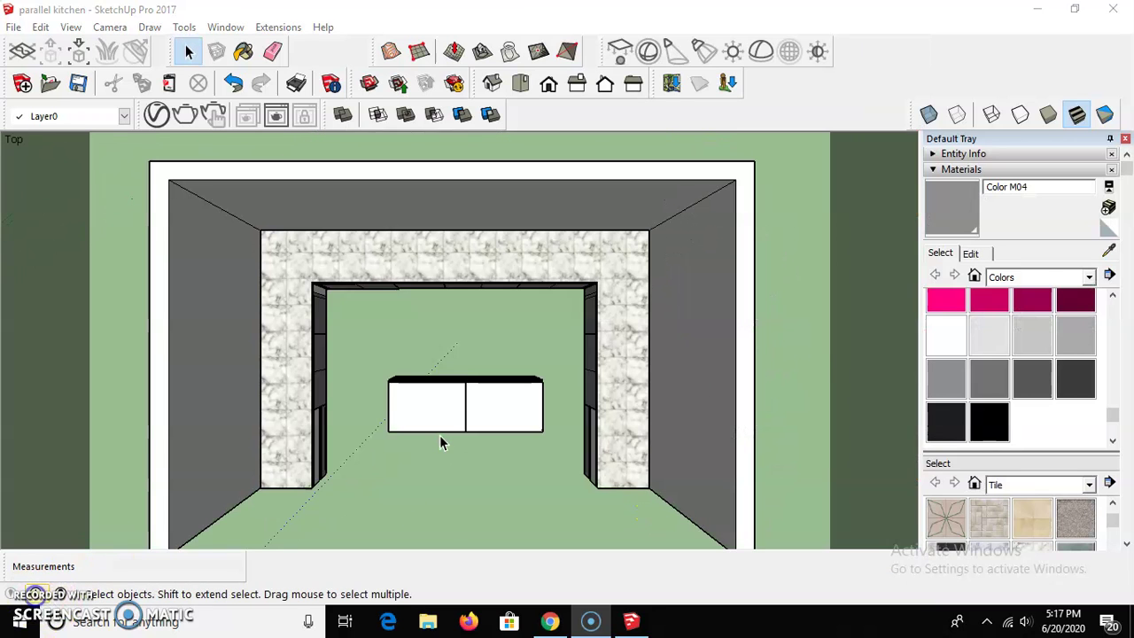
pyautogui.click(412, 481)
pyautogui.click(879, 467)
pyautogui.moveTo(471, 392); pyautogui.dragTo(644, 413)
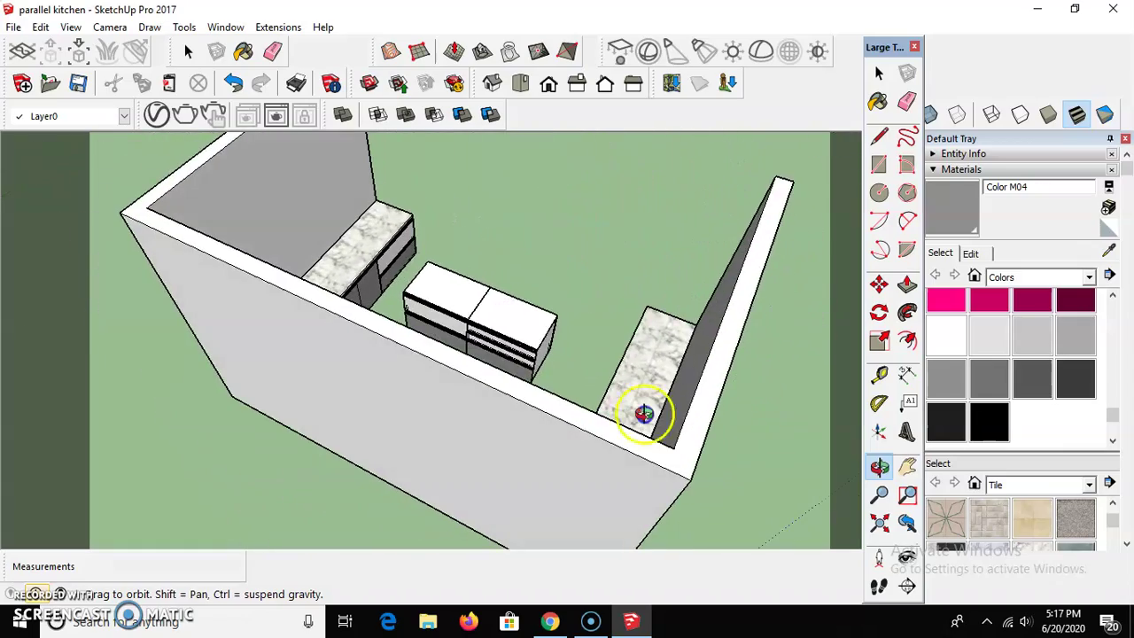
pyautogui.moveTo(454, 355)
pyautogui.mouseDown()
pyautogui.moveTo(461, 362)
pyautogui.moveTo(455, 351)
pyautogui.mouseUp()
pyautogui.scroll(5, 463, 345)
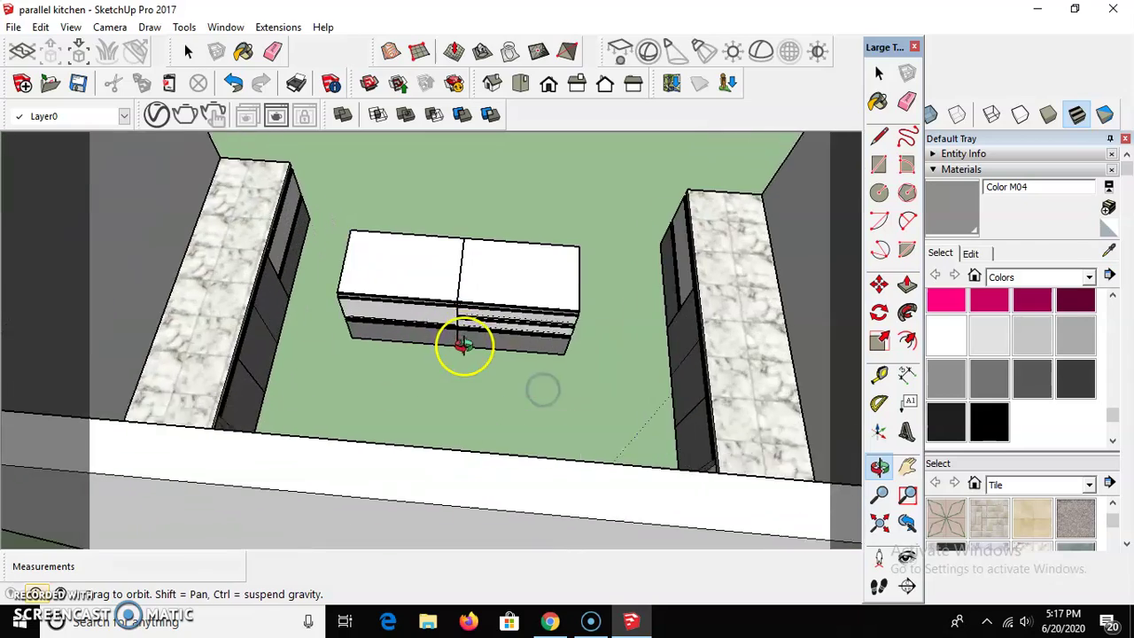
pyautogui.scroll(-5, 460, 344)
pyautogui.moveTo(488, 354); pyautogui.dragTo(133, 284)
pyautogui.moveTo(508, 304); pyautogui.dragTo(160, 295)
pyautogui.scroll(-4, 532, 367)
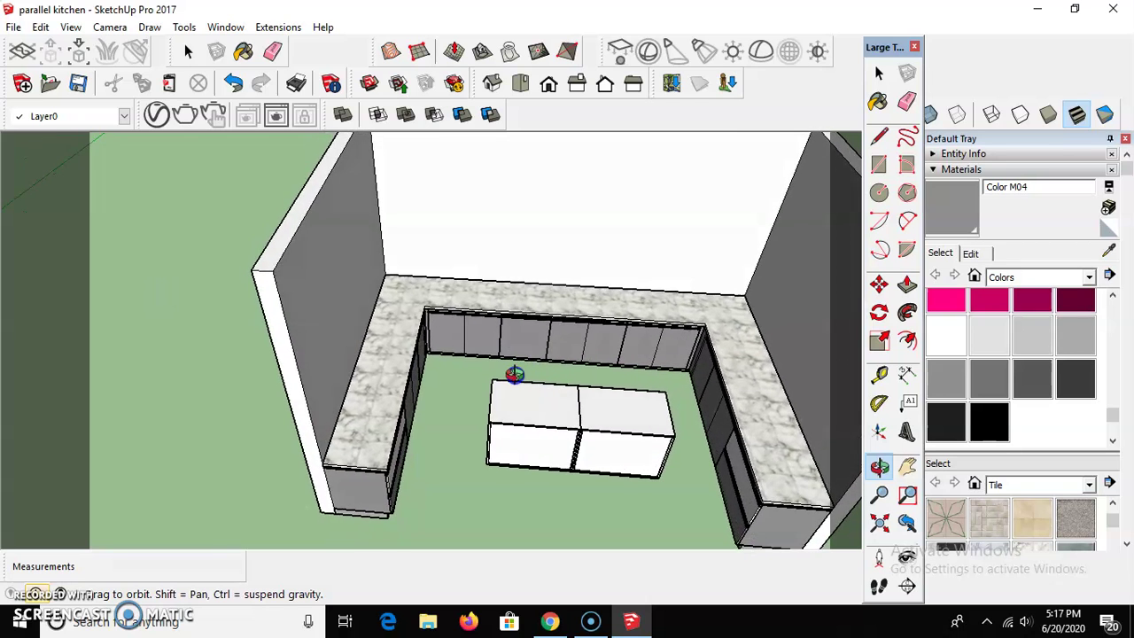
pyautogui.scroll(-4, 514, 372)
pyautogui.scroll(2, 675, 275)
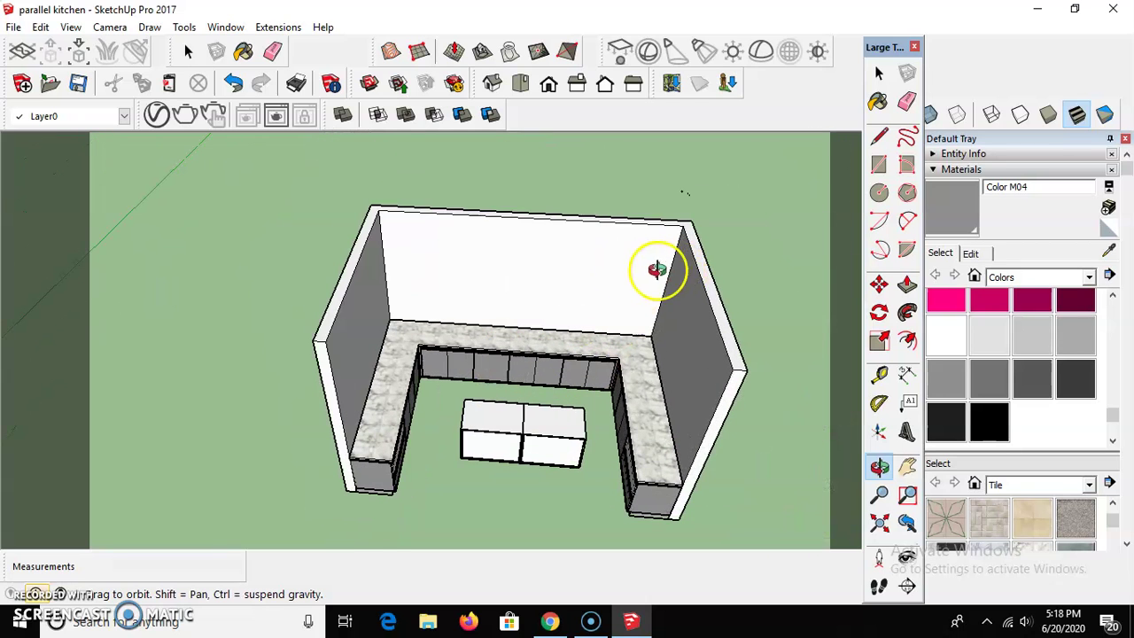
pyautogui.moveTo(535, 257); pyautogui.dragTo(515, 394)
pyautogui.scroll(4, 615, 385)
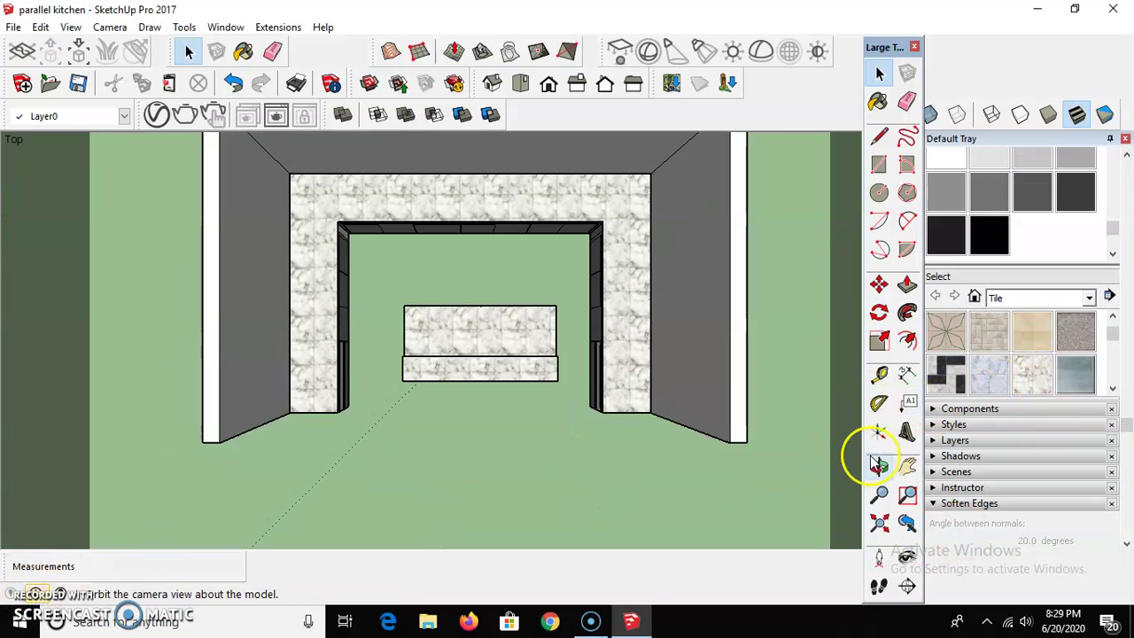
# - Inspect the island's raised marble counter and the surrounding base cabinets from several angles
pyautogui.click(879, 467)
pyautogui.moveTo(490, 375); pyautogui.dragTo(515, 319)
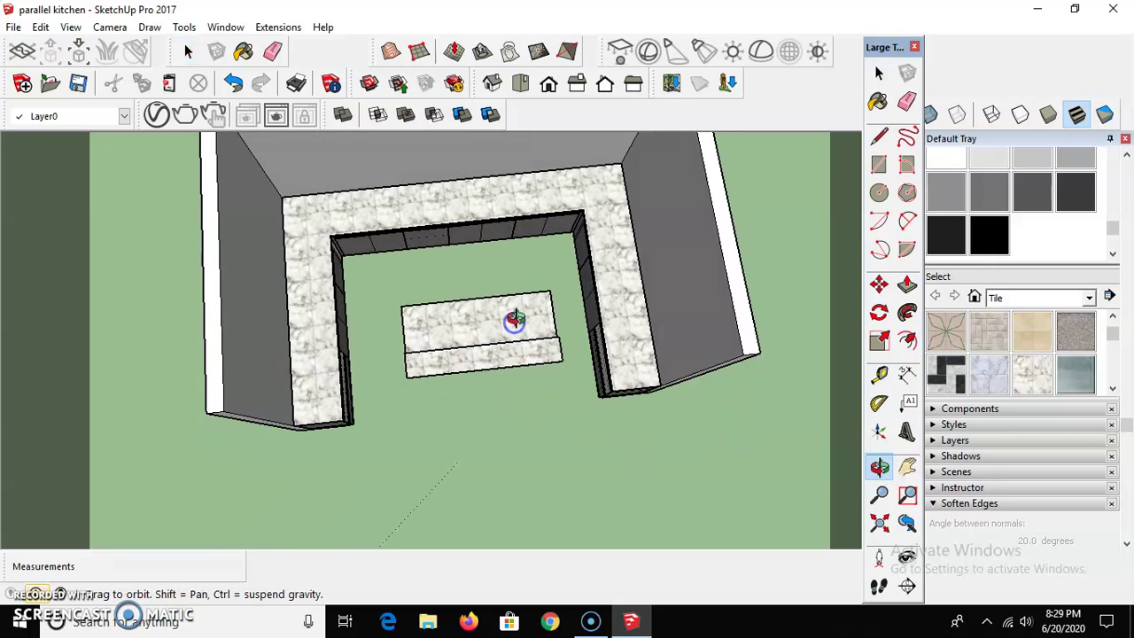
pyautogui.moveTo(473, 359); pyautogui.dragTo(441, 224)
pyautogui.moveTo(519, 339); pyautogui.dragTo(480, 477)
pyautogui.moveTo(496, 374); pyautogui.dragTo(433, 253)
pyautogui.scroll(5, 425, 253)
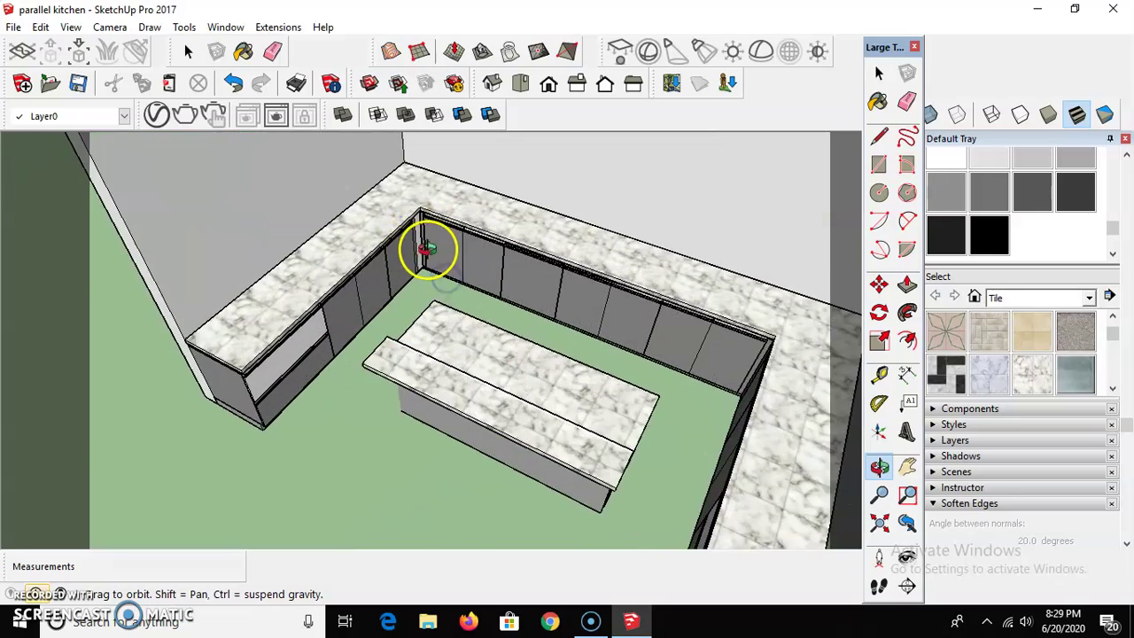
pyautogui.moveTo(430, 443); pyautogui.dragTo(695, 404)
pyautogui.moveTo(587, 349); pyautogui.dragTo(597, 349)
pyautogui.moveTo(701, 328); pyautogui.dragTo(597, 388)
pyautogui.scroll(-6, 585, 374)
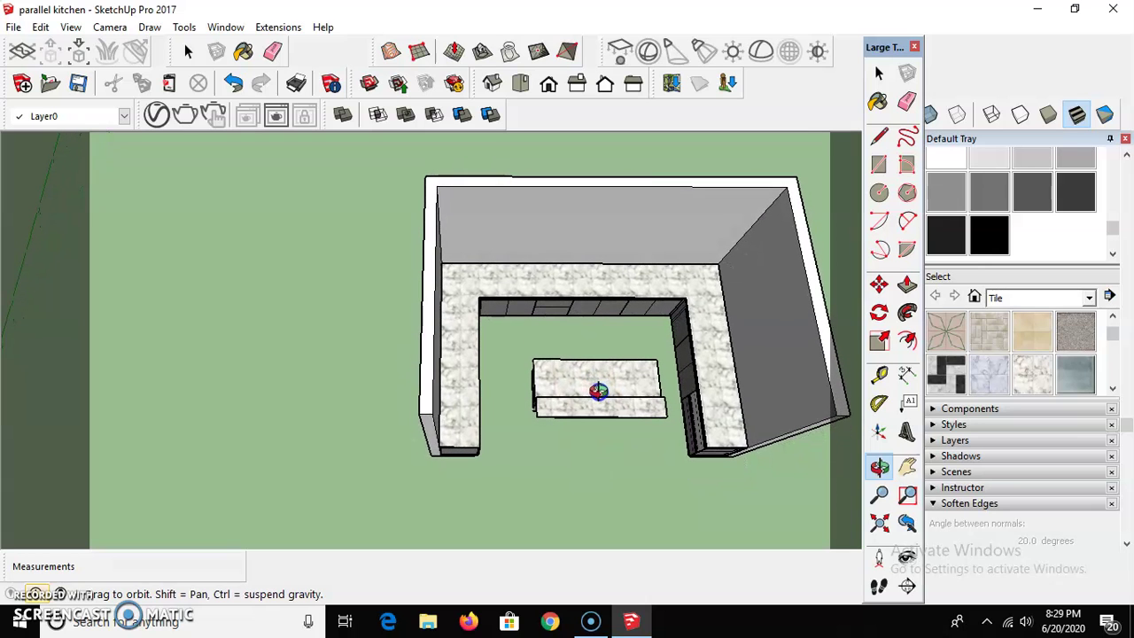
pyautogui.click(909, 468)
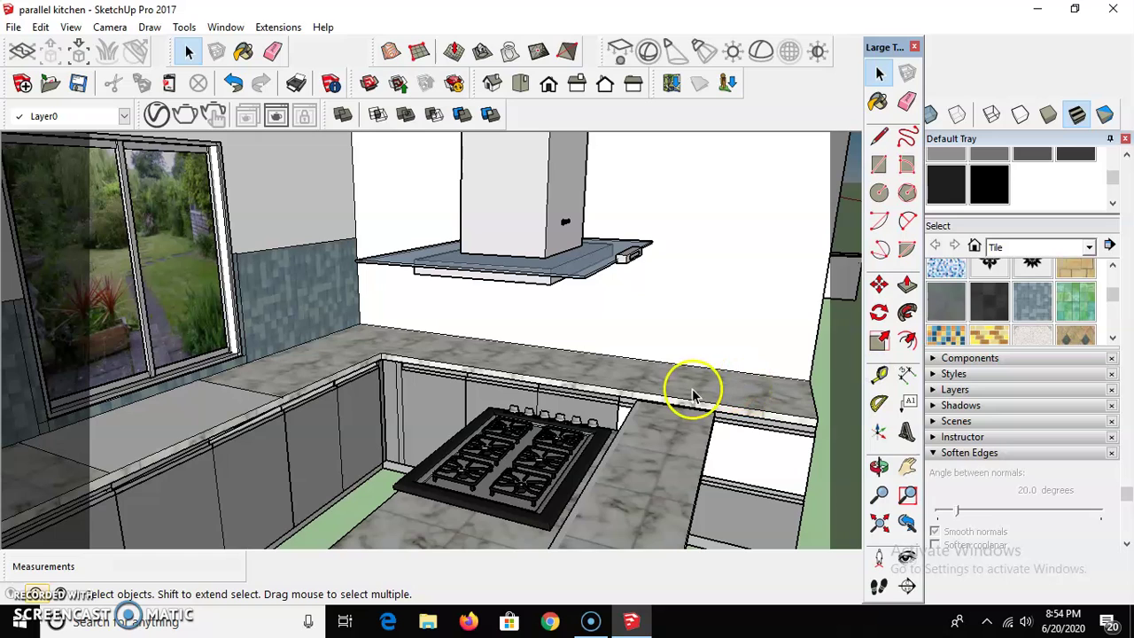
pyautogui.press('t')
pyautogui.click(735, 371)
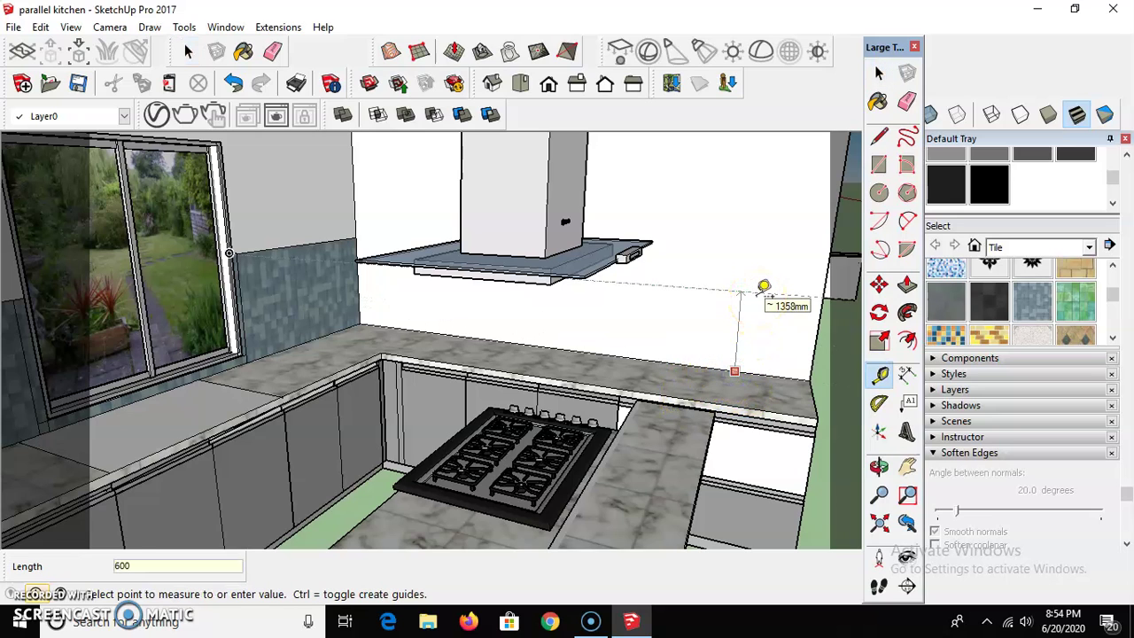
pyautogui.press('Return')
pyautogui.press('space')
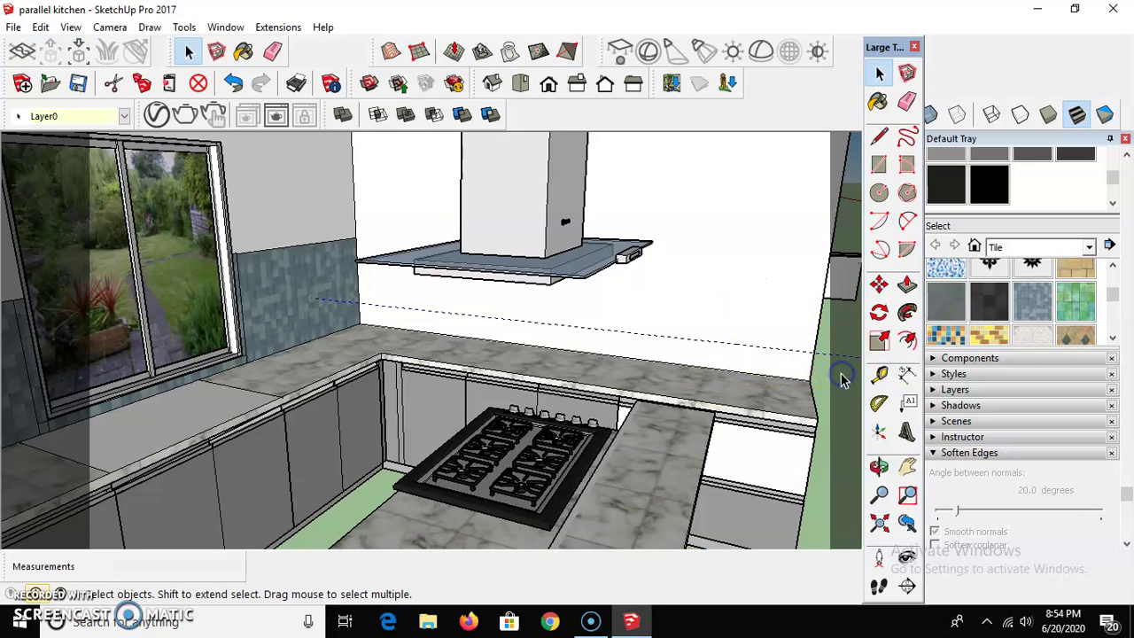
# - Place a horizontal guide line on the bare side wall behind the range hood, 600 mm above the countertop's back edge
pyautogui.press('t')
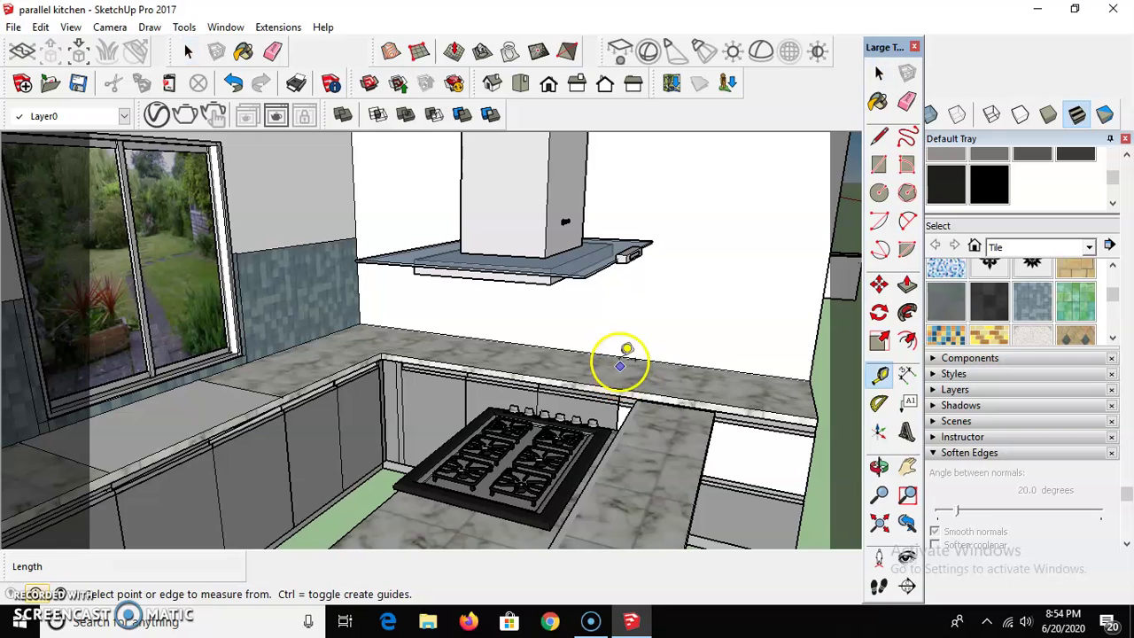
pyautogui.click(618, 355)
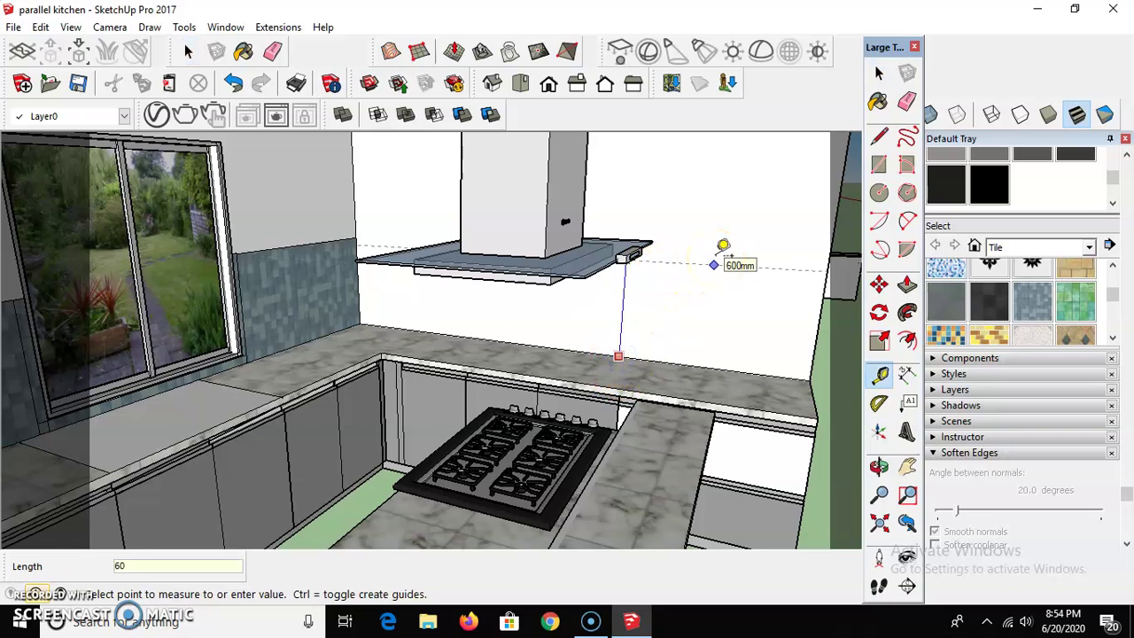
pyautogui.press('Return')
pyautogui.press('space')
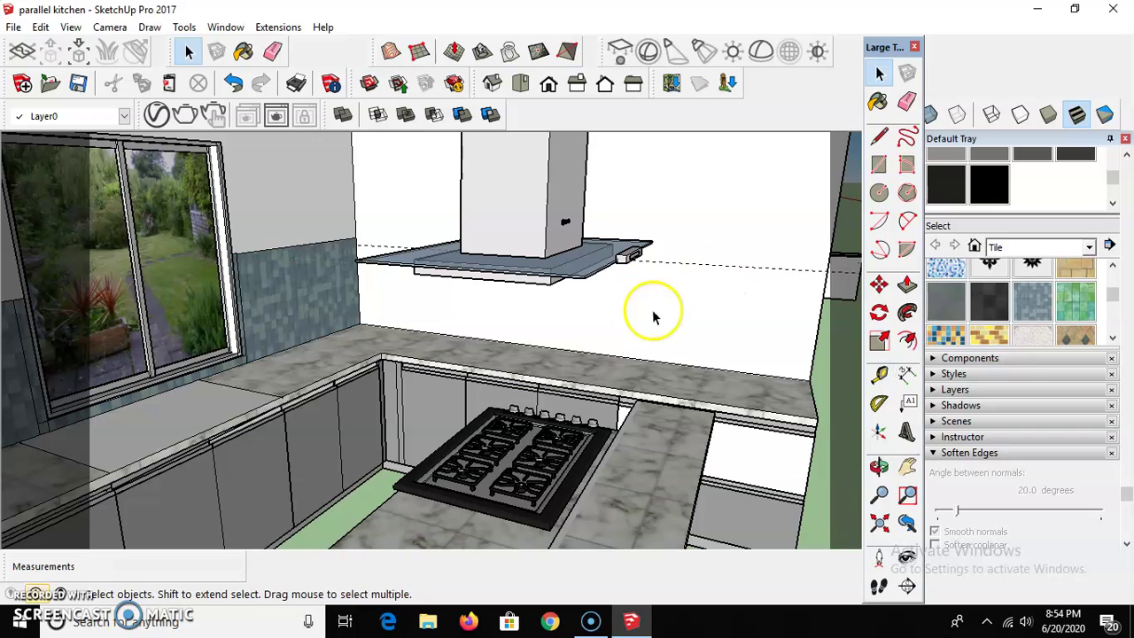
# - Draw a backsplash rectangle about 3000 by 652 mm on the bare side wall, from the tiled band's top corner to the countertop's far end
pyautogui.click(878, 465)
pyautogui.moveTo(597, 313); pyautogui.dragTo(599, 285)
pyautogui.click(877, 74)
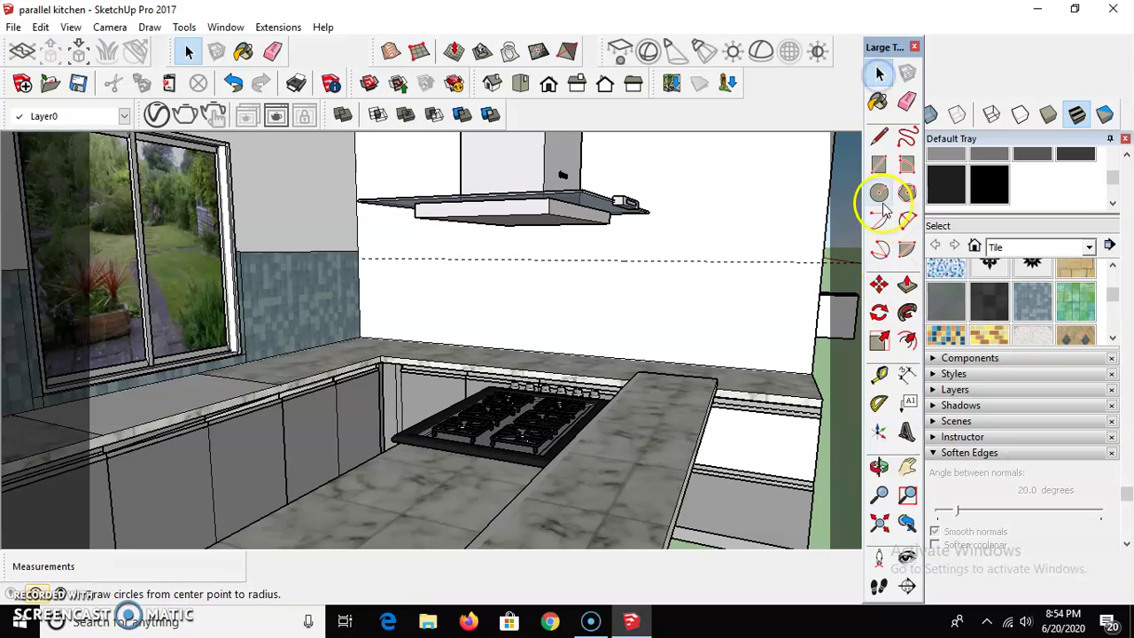
pyautogui.click(880, 163)
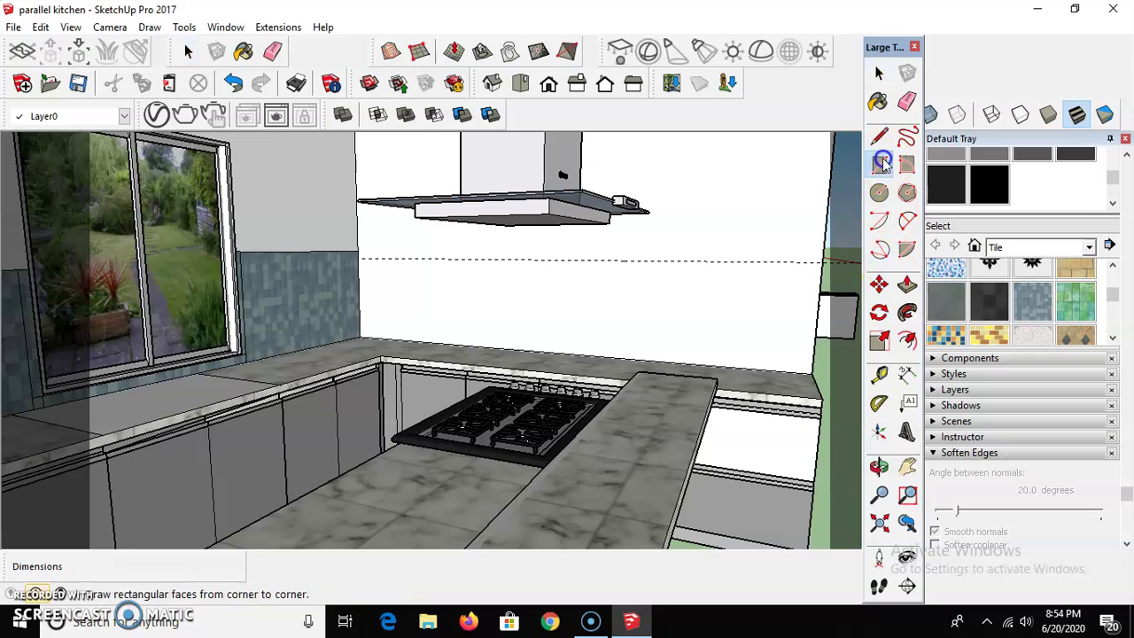
pyautogui.click(358, 250)
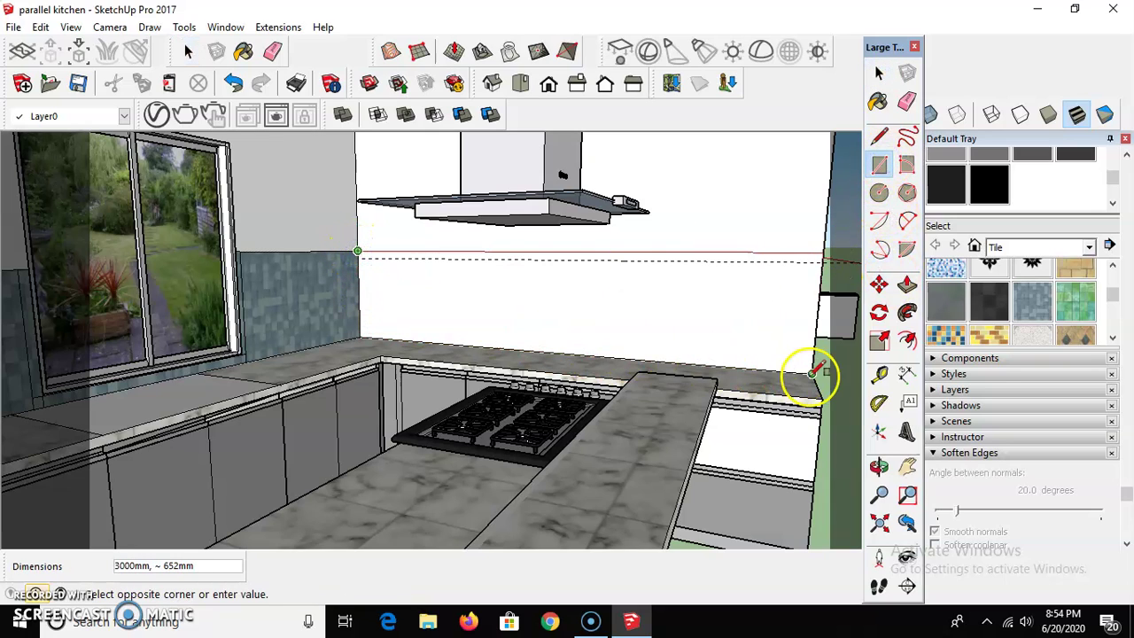
pyautogui.click(814, 373)
# - Paint the side wall's backsplash rectangle with the blue-grey mosaic material from the Tile collection
pyautogui.click(1033, 301)
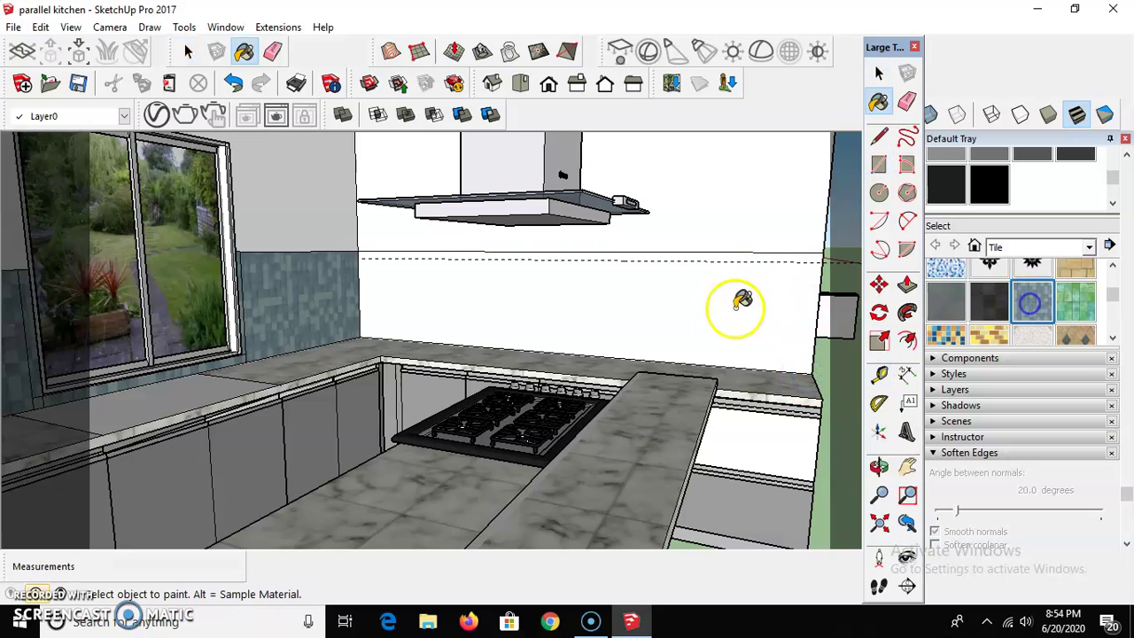
pyautogui.click(724, 304)
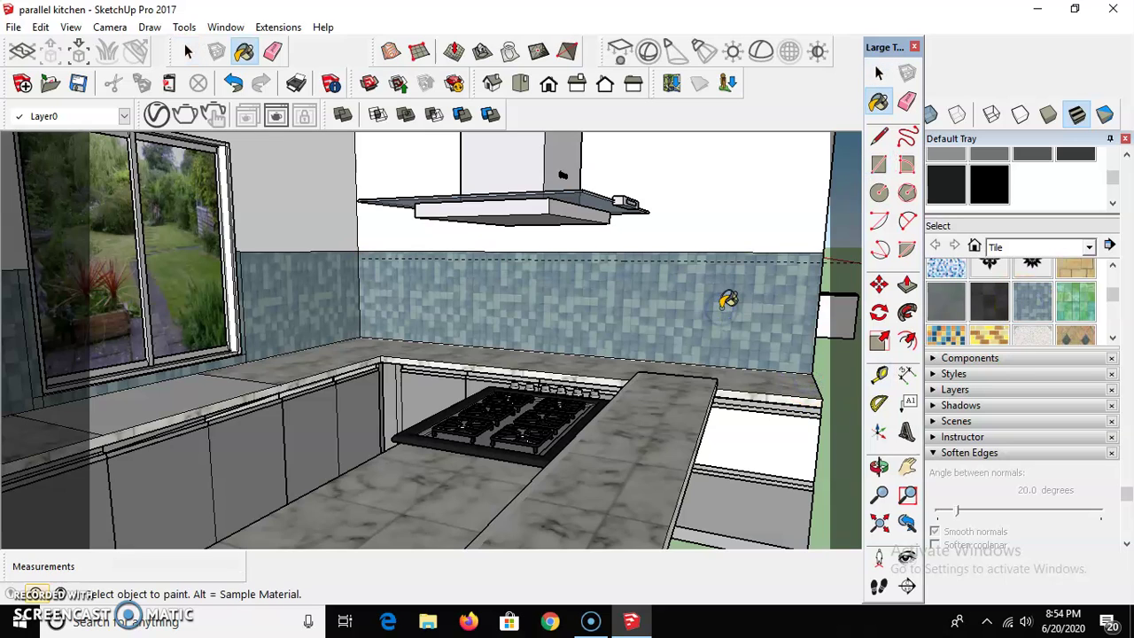
pyautogui.click(879, 73)
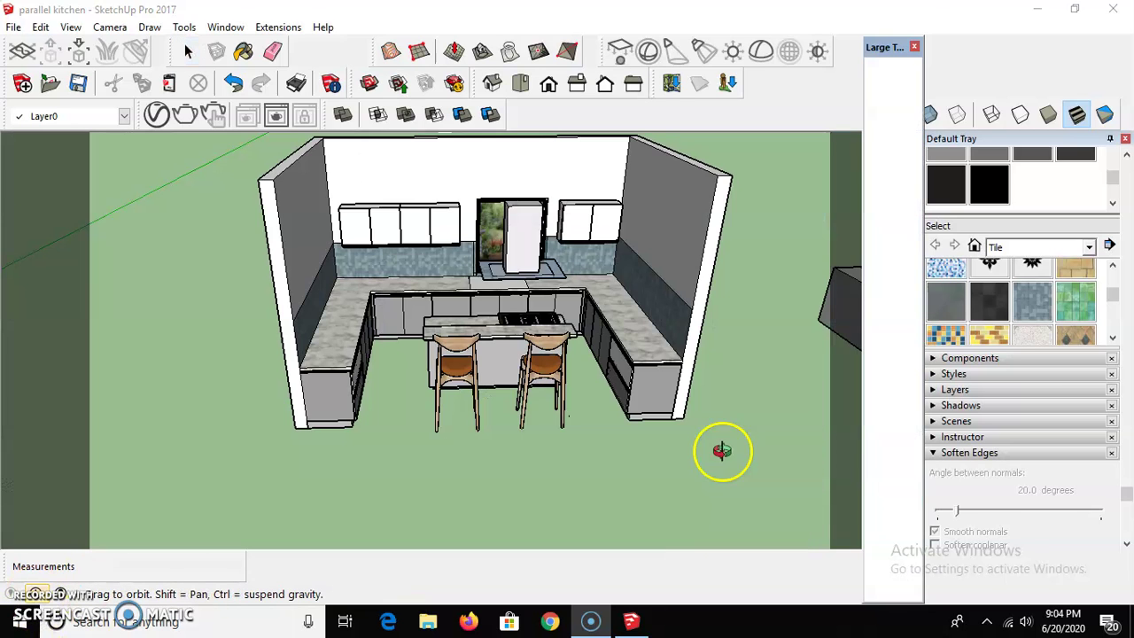
# - Review the furnished kitchen from the front and above, zooming in on the base cabinets along the side wall
pyautogui.moveTo(539, 375); pyautogui.dragTo(526, 467)
pyautogui.moveTo(525, 399); pyautogui.dragTo(524, 457)
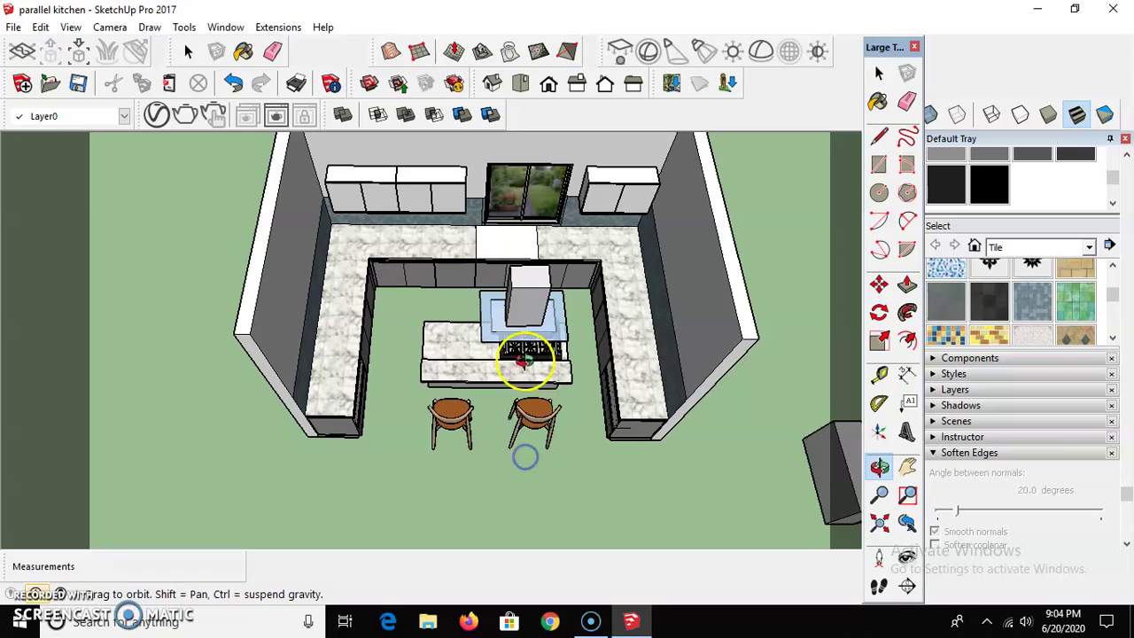
pyautogui.moveTo(511, 322); pyautogui.dragTo(359, 286)
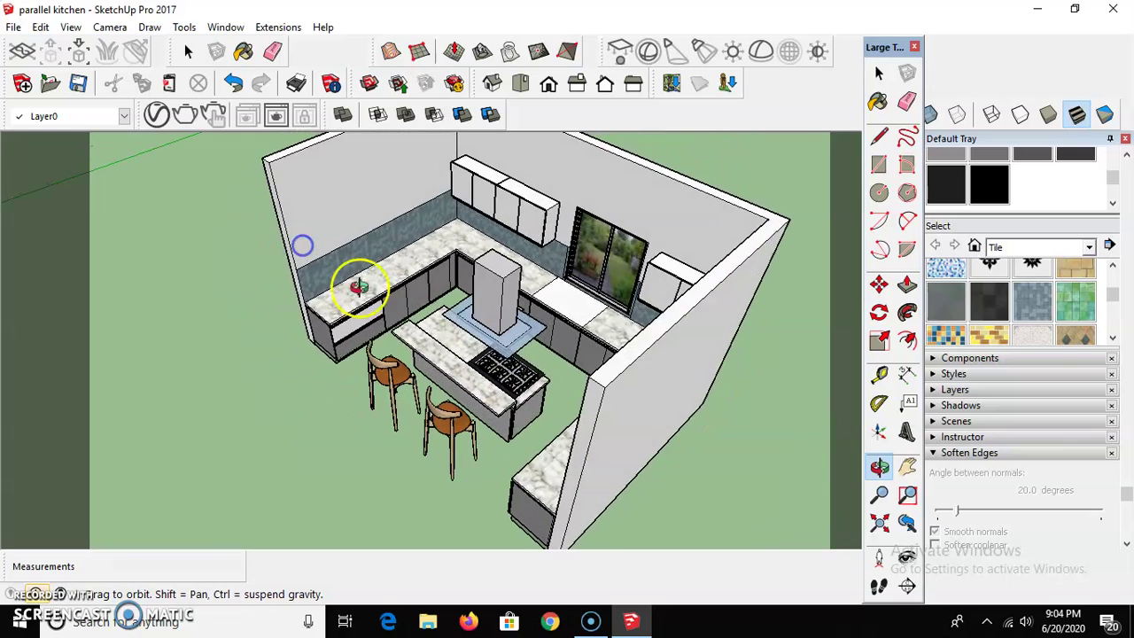
pyautogui.scroll(6, 393, 310)
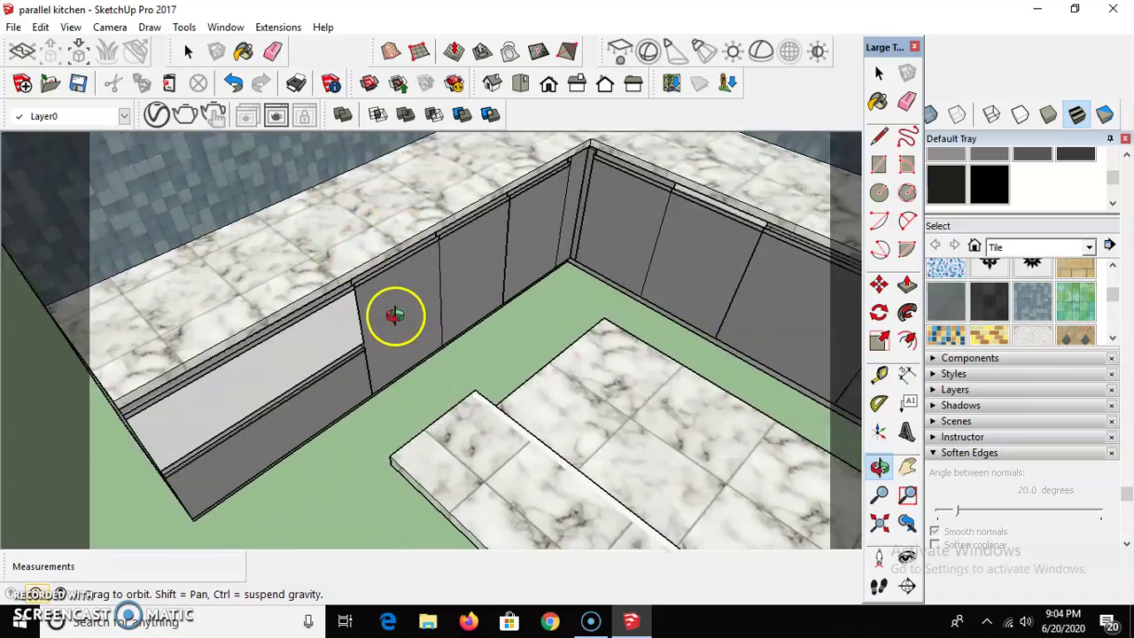
pyautogui.scroll(2, 395, 315)
pyautogui.moveTo(432, 350); pyautogui.dragTo(448, 272)
pyautogui.moveTo(430, 315); pyautogui.dragTo(609, 413)
pyautogui.scroll(-3, 479, 312)
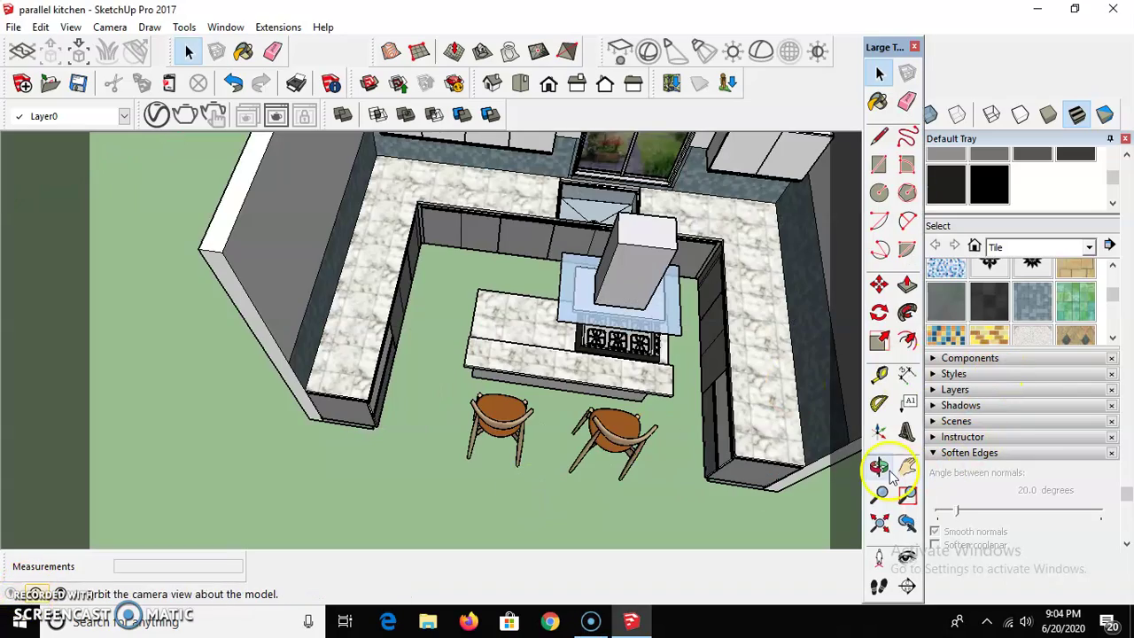
# - Examine the island with its stools, the sink, the window and the wall cabinets from inside the kitchen
pyautogui.click(877, 467)
pyautogui.moveTo(540, 325); pyautogui.dragTo(419, 181)
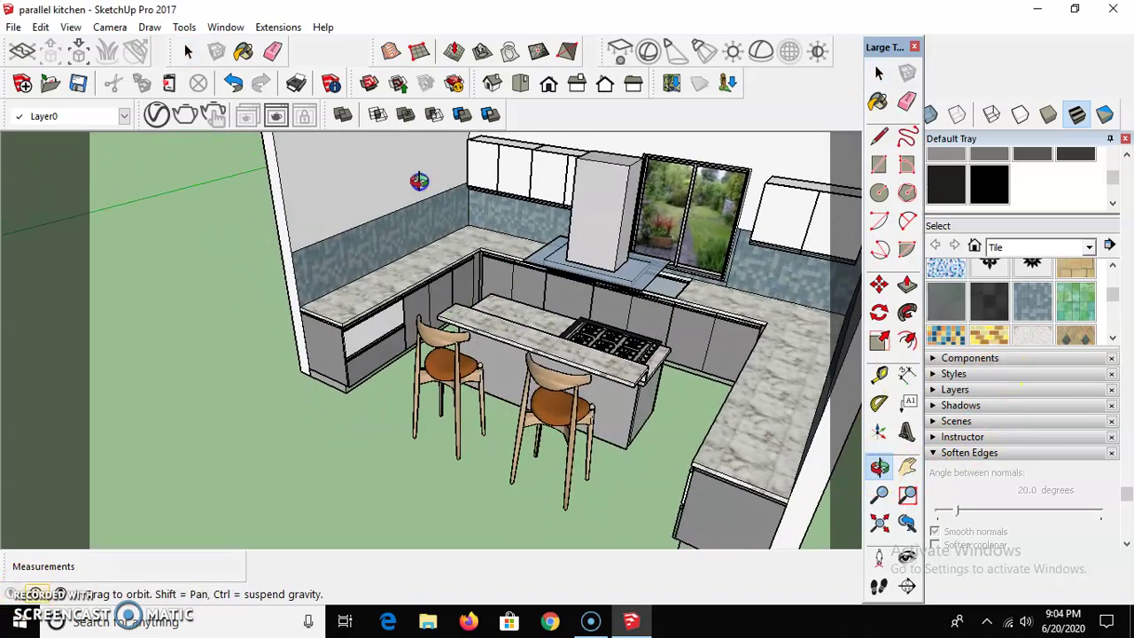
pyautogui.moveTo(456, 292); pyautogui.dragTo(680, 376)
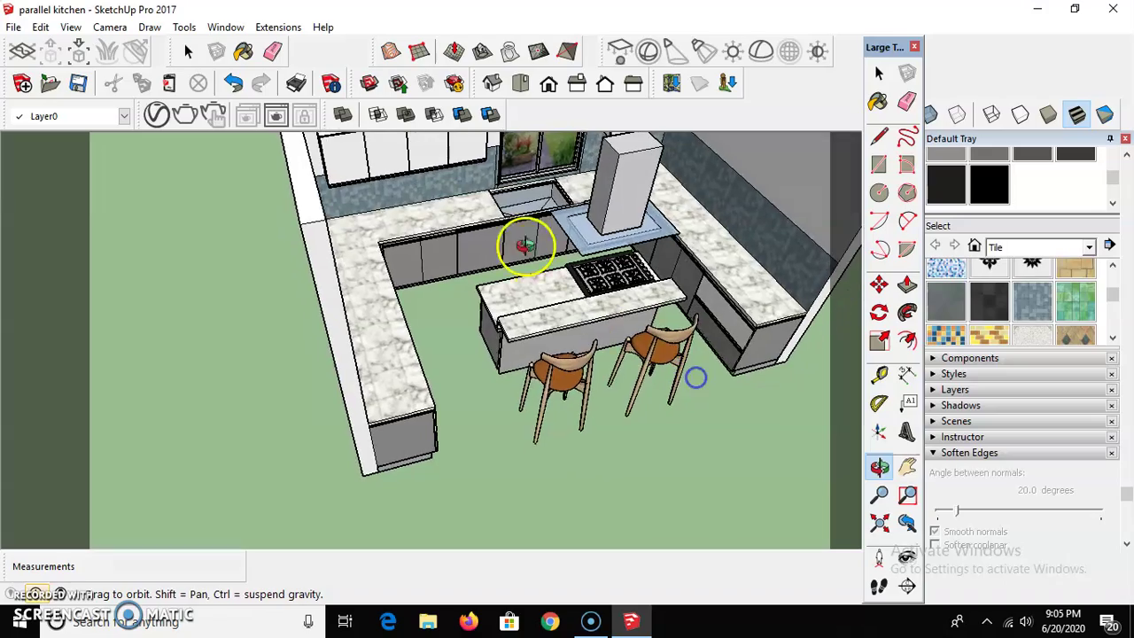
pyautogui.scroll(6, 482, 191)
pyautogui.scroll(-6, 488, 220)
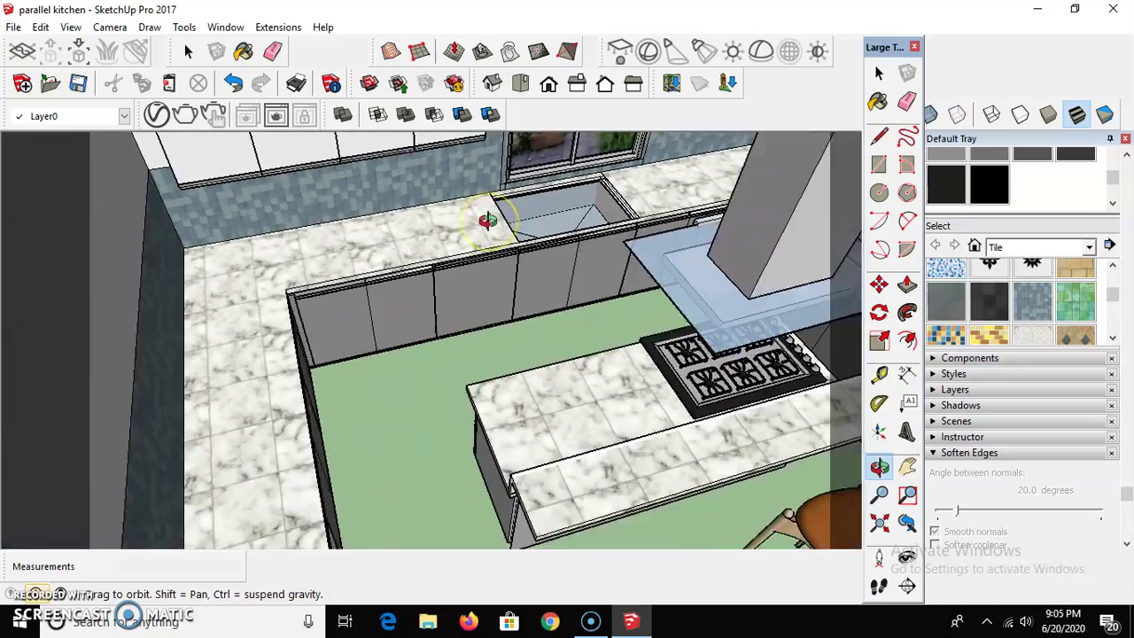
pyautogui.scroll(8, 711, 286)
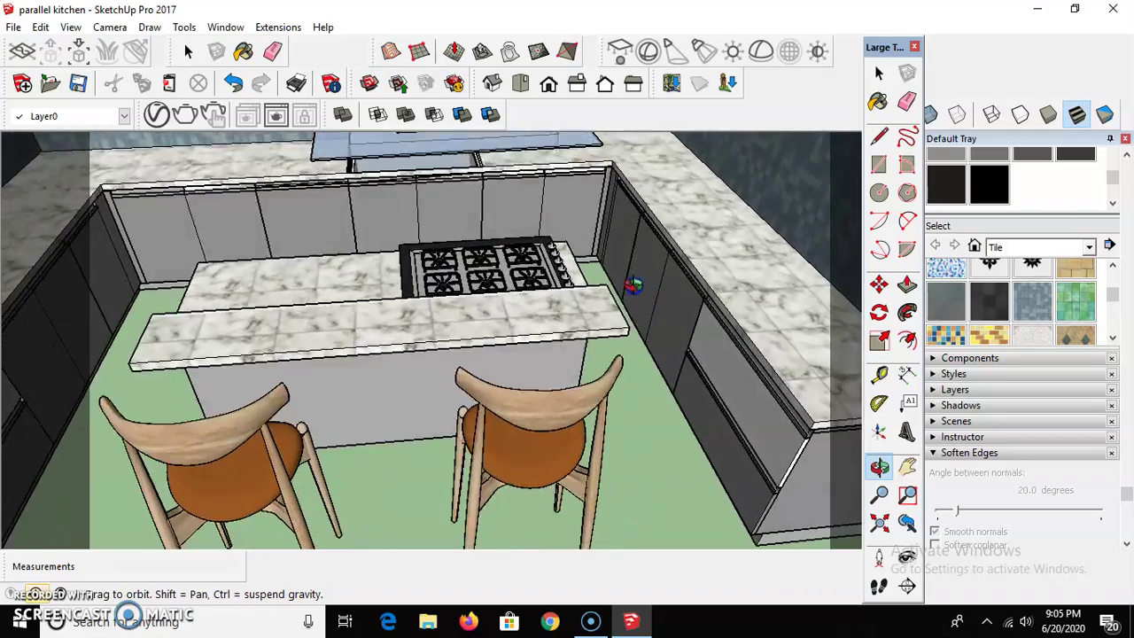
pyautogui.moveTo(632, 284)
pyautogui.mouseDown()
pyautogui.moveTo(531, 266)
pyautogui.moveTo(519, 380)
pyautogui.moveTo(555, 372)
pyautogui.moveTo(506, 360)
pyautogui.moveTo(455, 203)
pyautogui.moveTo(432, 184)
pyautogui.mouseUp()
pyautogui.scroll(5, 416, 178)
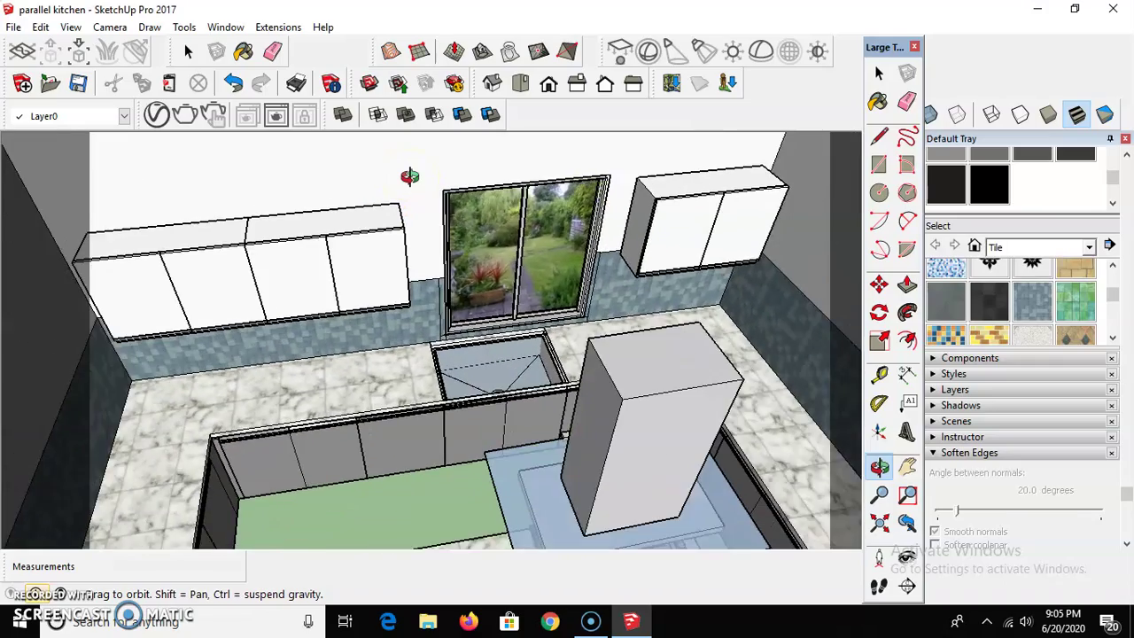
pyautogui.scroll(-3, 409, 176)
# - View the kitchen from behind the window wall to examine the island's cooktop, range hood and drawer fronts
pyautogui.moveTo(304, 298)
pyautogui.mouseDown()
pyautogui.moveTo(436, 364)
pyautogui.moveTo(373, 435)
pyautogui.mouseUp()
pyautogui.moveTo(223, 457); pyautogui.dragTo(637, 347)
pyautogui.moveTo(389, 162); pyautogui.dragTo(403, 188)
pyautogui.click(907, 467)
pyautogui.moveTo(592, 399); pyautogui.dragTo(505, 552)
pyautogui.click(879, 467)
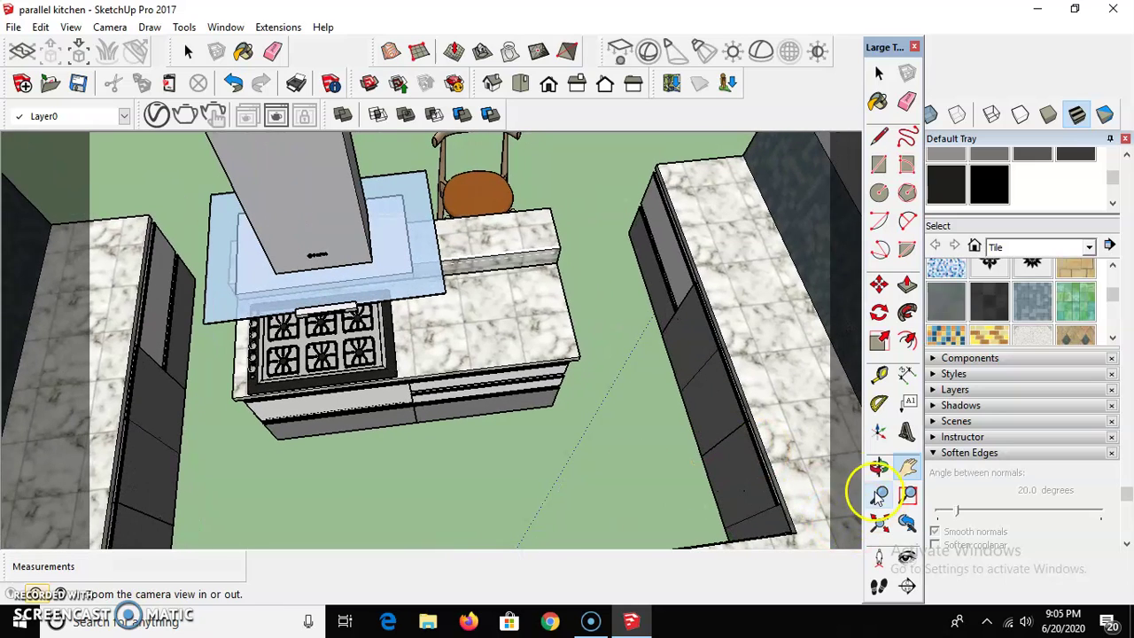
pyautogui.moveTo(272, 302); pyautogui.dragTo(412, 301)
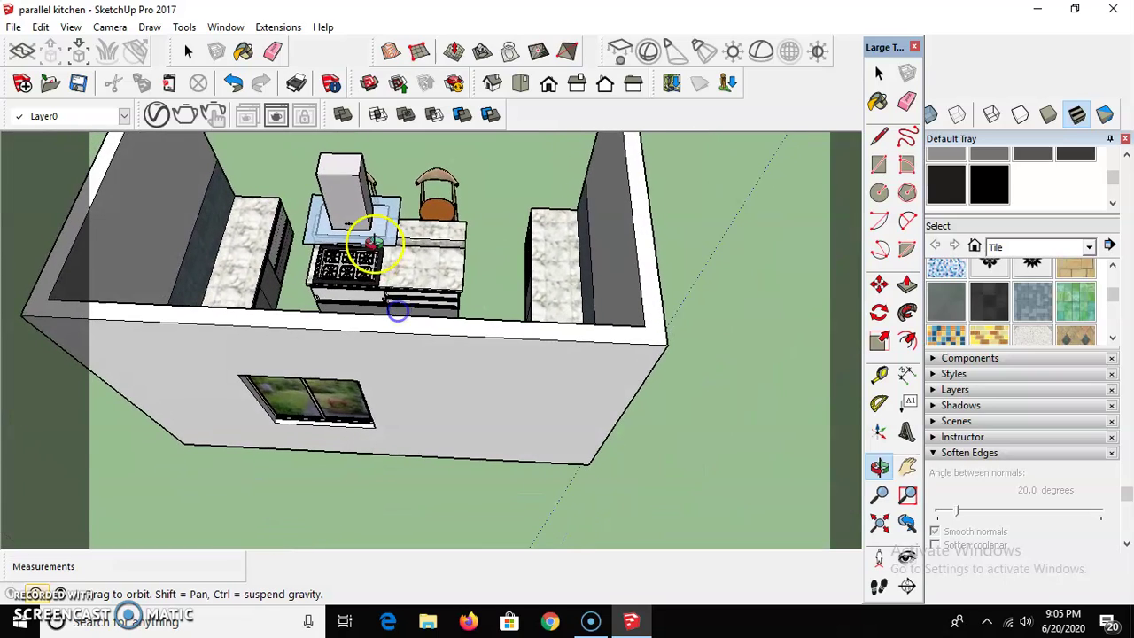
pyautogui.scroll(5, 372, 252)
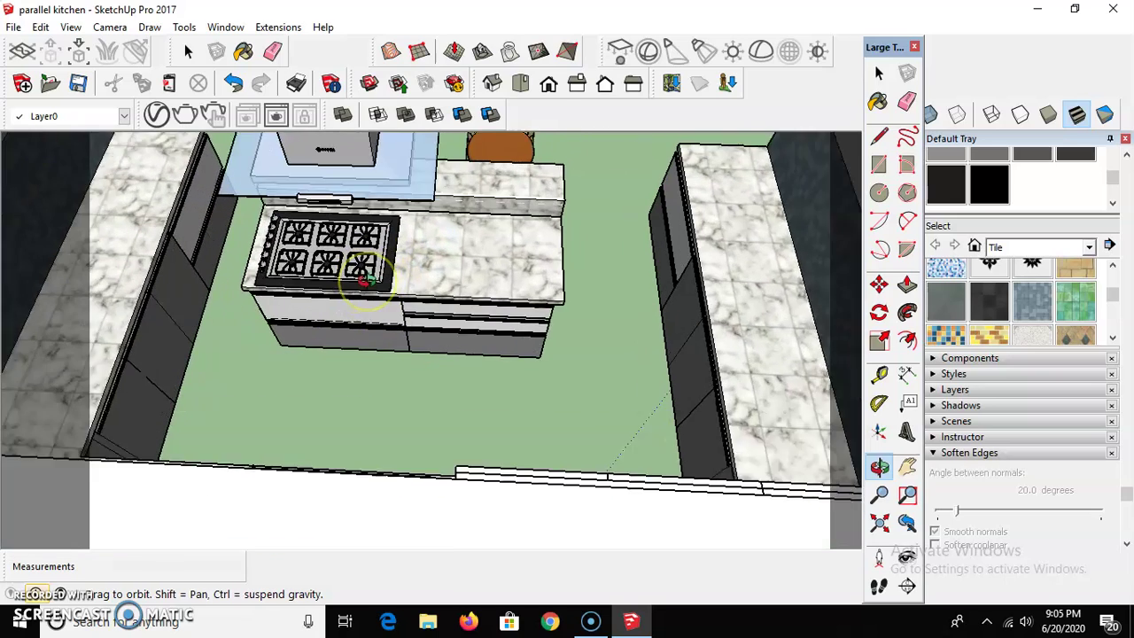
pyautogui.scroll(3, 363, 280)
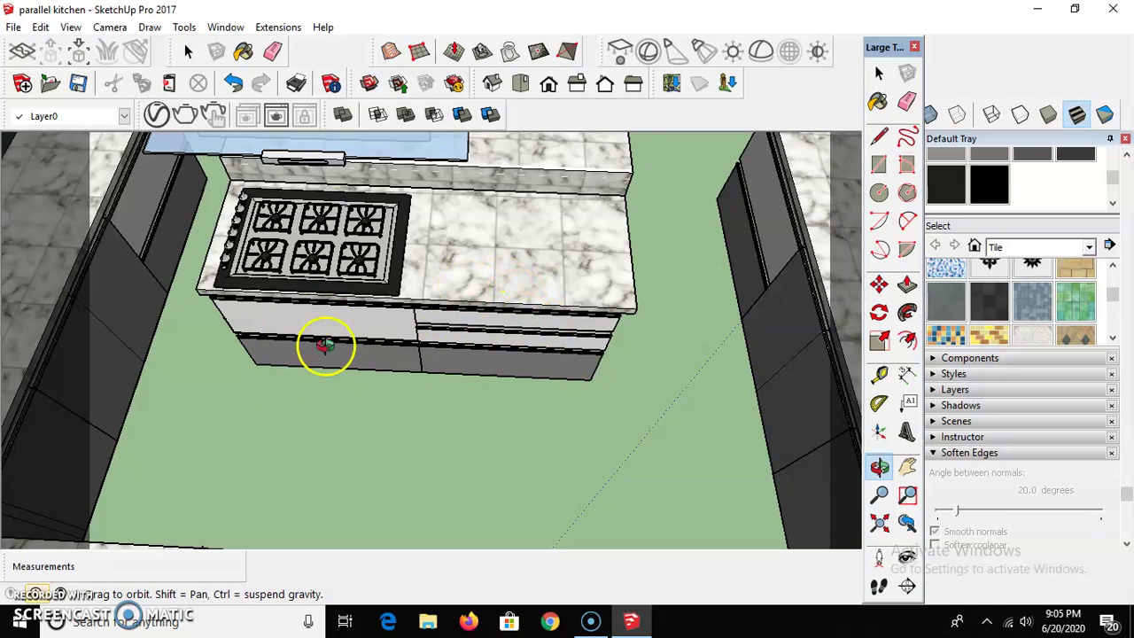
# - Inspect the island's cooktop and drawer fronts, and view the U-shaped countertop layout from above, behind the window wall
pyautogui.scroll(2, 423, 310)
pyautogui.scroll(-8, 423, 310)
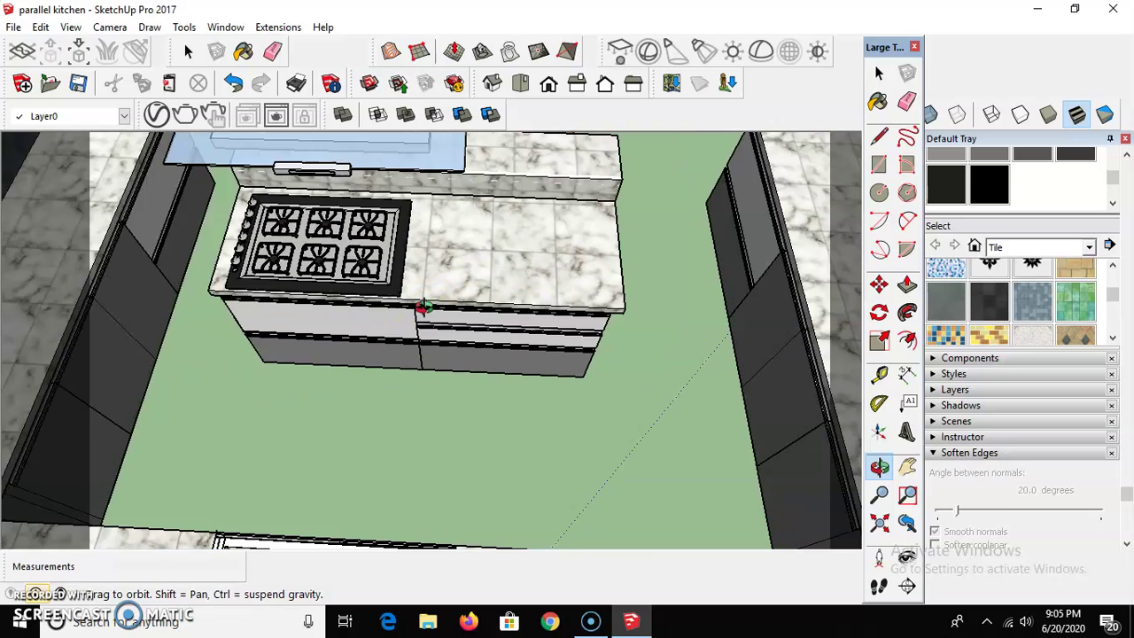
pyautogui.moveTo(423, 308); pyautogui.dragTo(501, 301)
pyautogui.moveTo(503, 332); pyautogui.dragTo(277, 322)
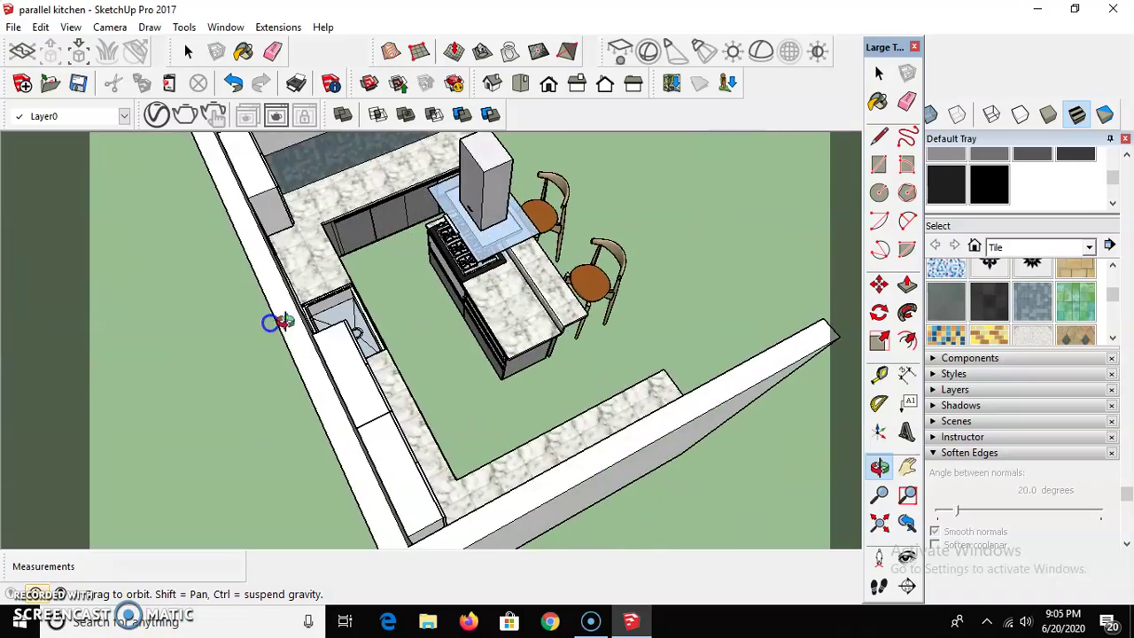
pyautogui.moveTo(590, 352); pyautogui.dragTo(514, 355)
pyautogui.scroll(-5, 421, 412)
pyautogui.moveTo(22, 601); pyautogui.dragTo(794, 317)
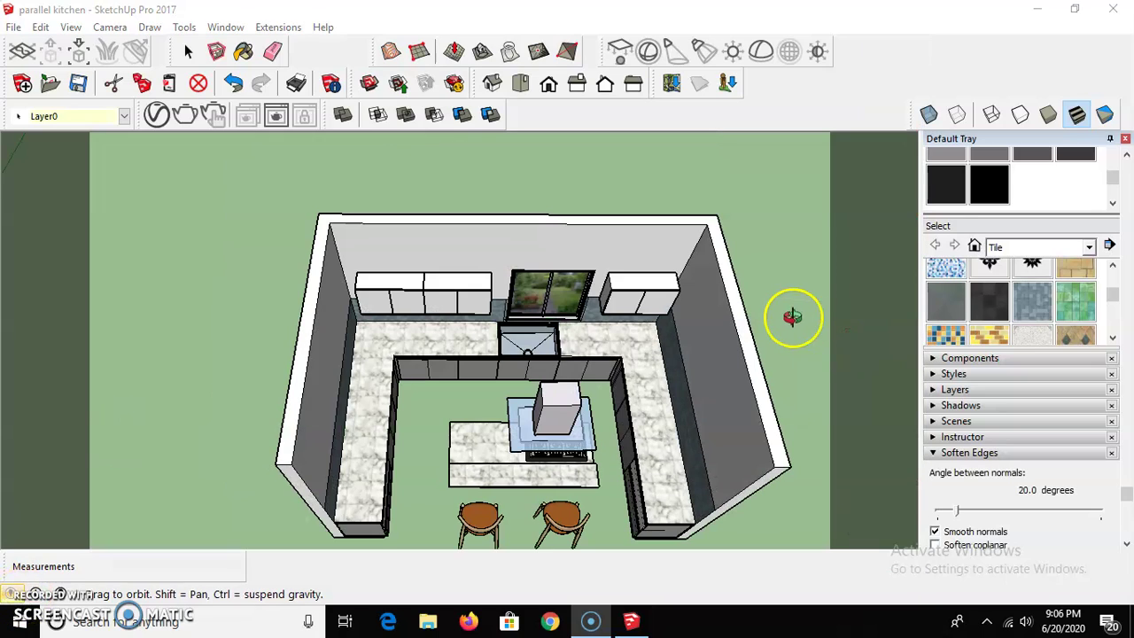
# - Examine the base cabinets, tiled backsplashes and wall cabinets on both sides of the kitchen from the open front
pyautogui.moveTo(624, 370); pyautogui.dragTo(572, 378)
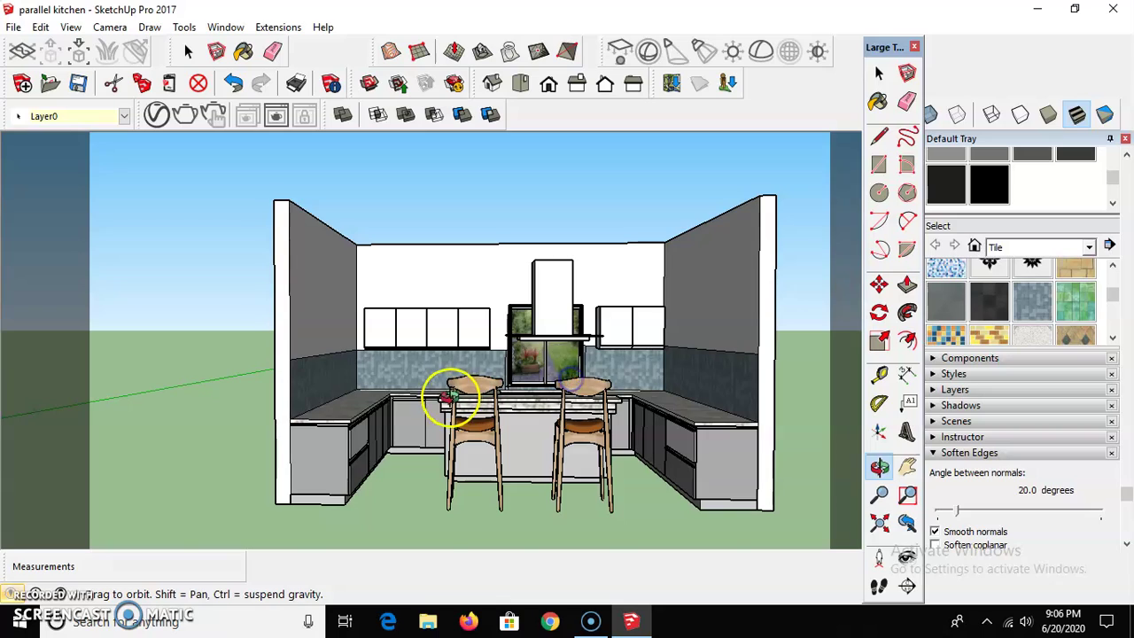
pyautogui.scroll(2, 450, 399)
pyautogui.scroll(3, 300, 462)
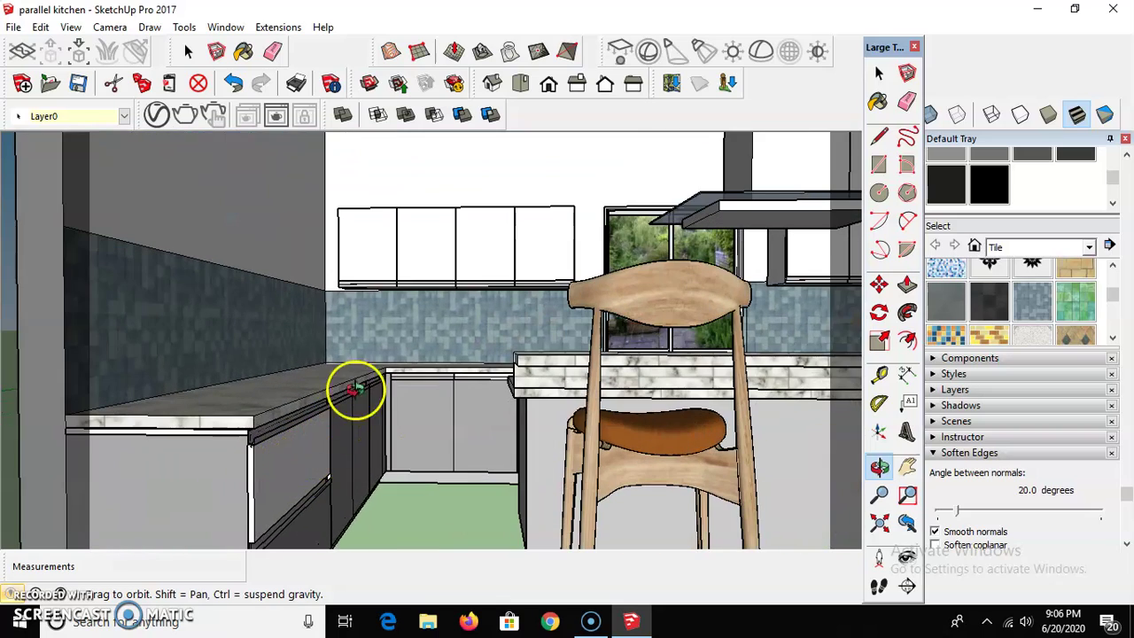
pyautogui.scroll(3, 377, 354)
pyautogui.scroll(-2, 405, 344)
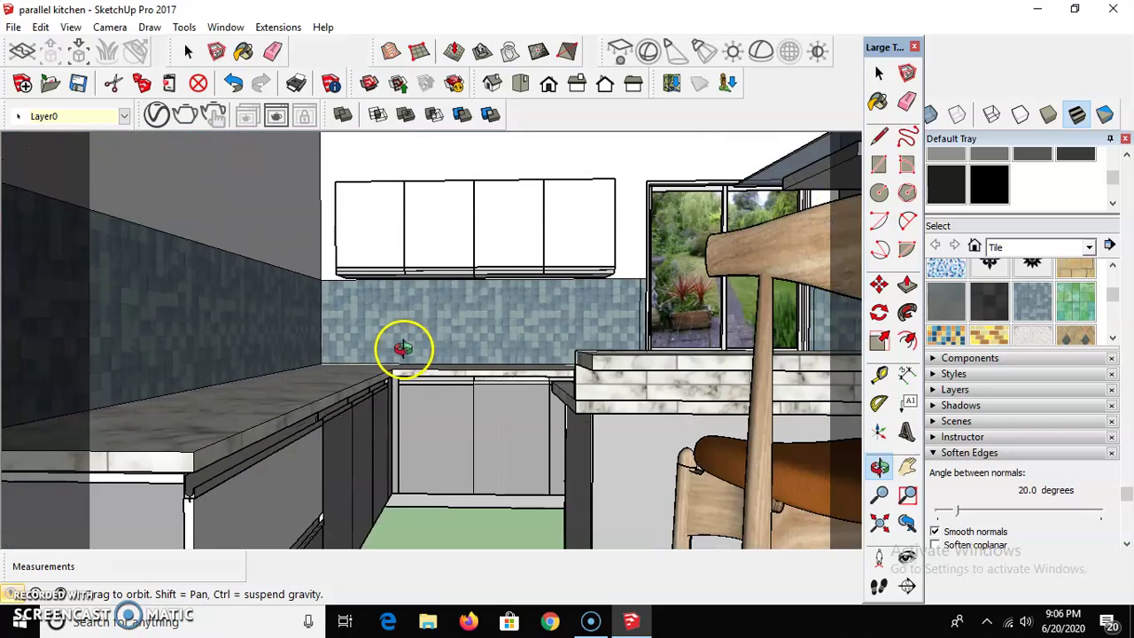
pyautogui.scroll(-5, 311, 427)
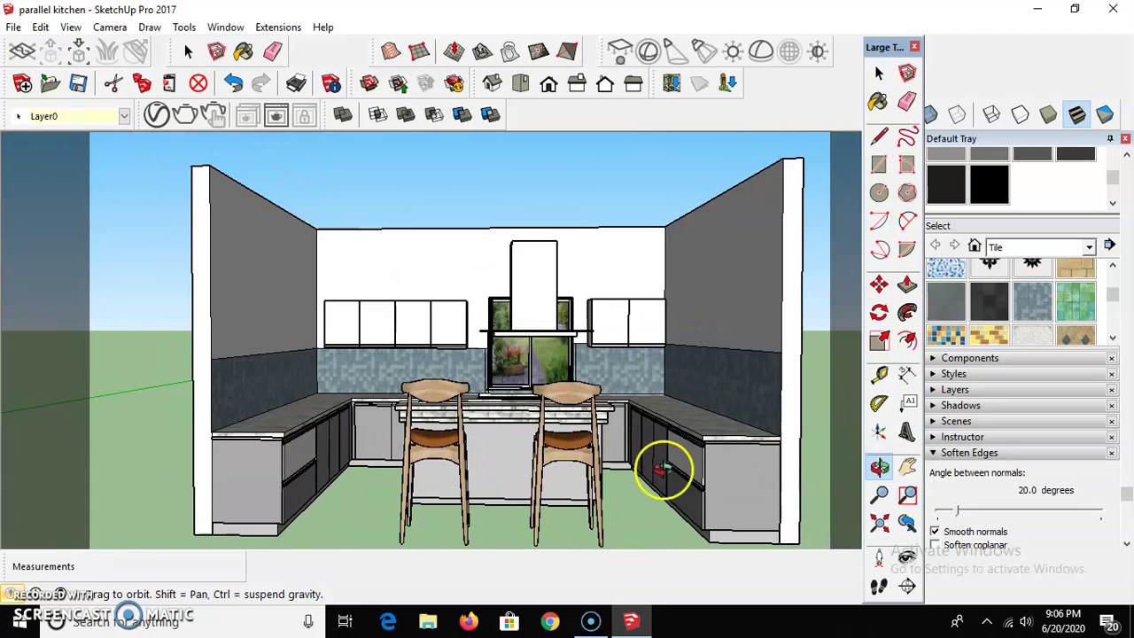
pyautogui.scroll(6, 664, 469)
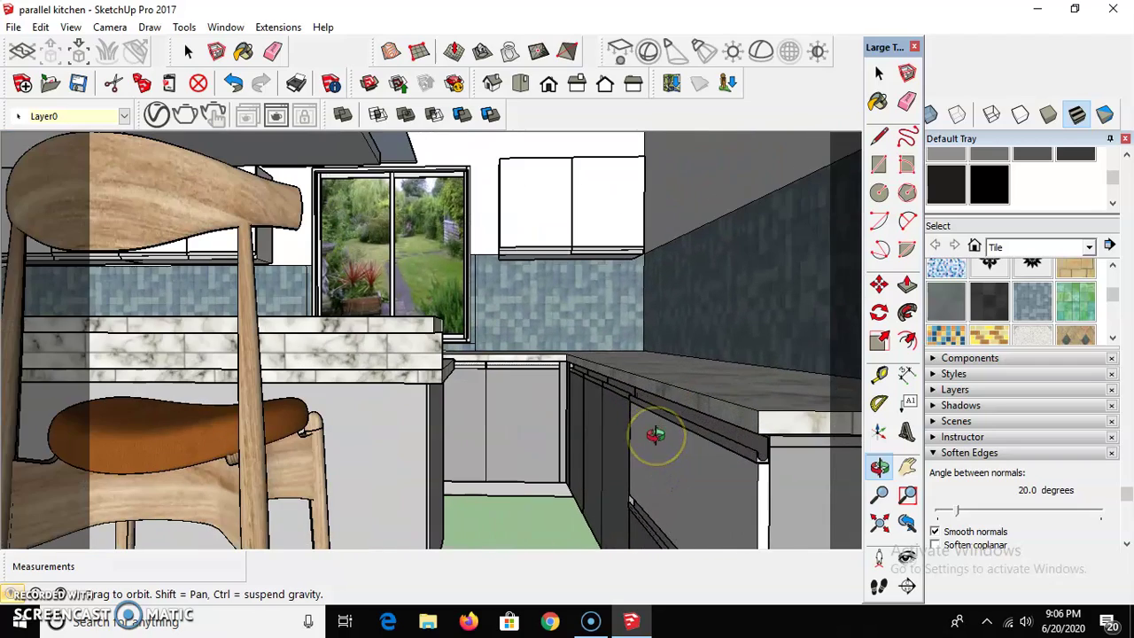
pyautogui.scroll(-6, 542, 361)
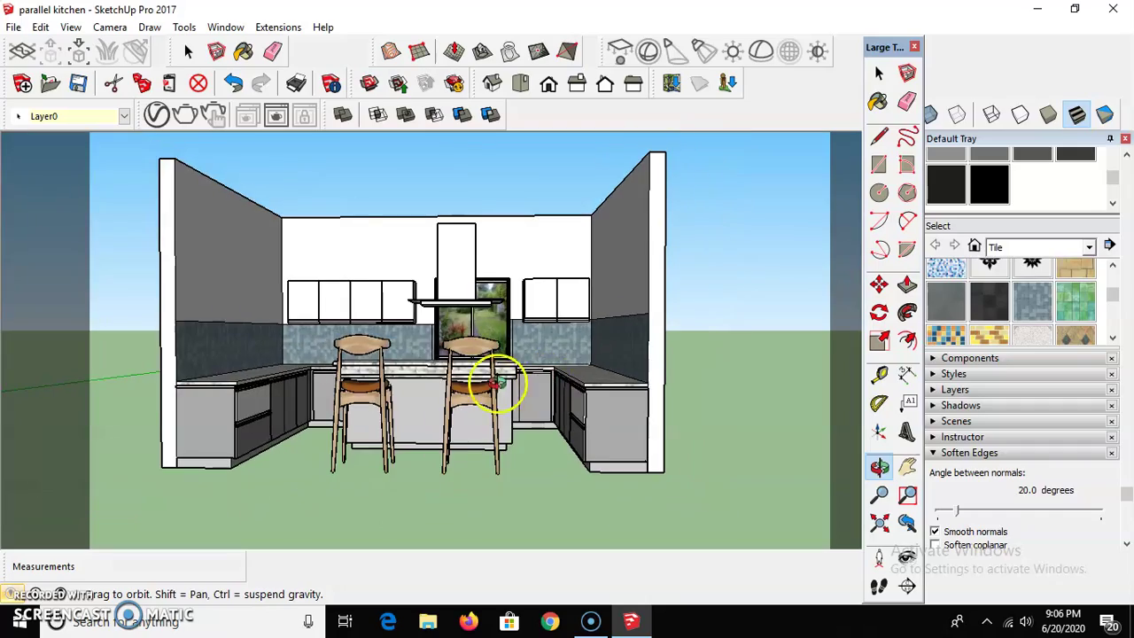
# - Inspect the sink, the island's cooktop and the range hood from above the open front of the kitchen
pyautogui.moveTo(493, 384); pyautogui.dragTo(434, 499)
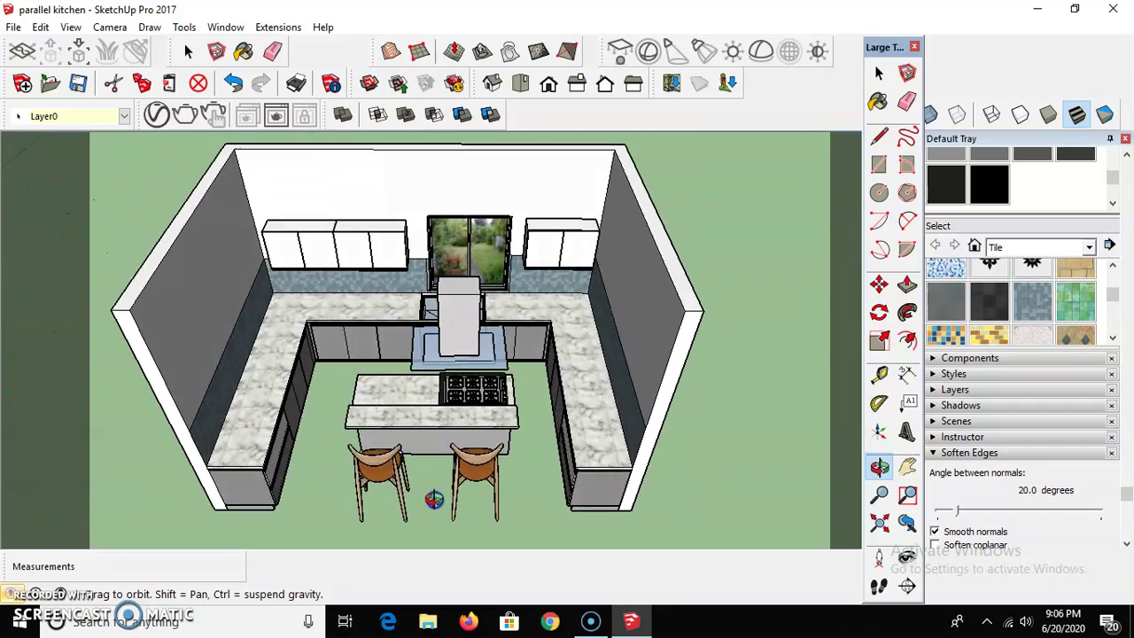
pyautogui.moveTo(405, 376); pyautogui.dragTo(534, 421)
pyautogui.scroll(3, 415, 279)
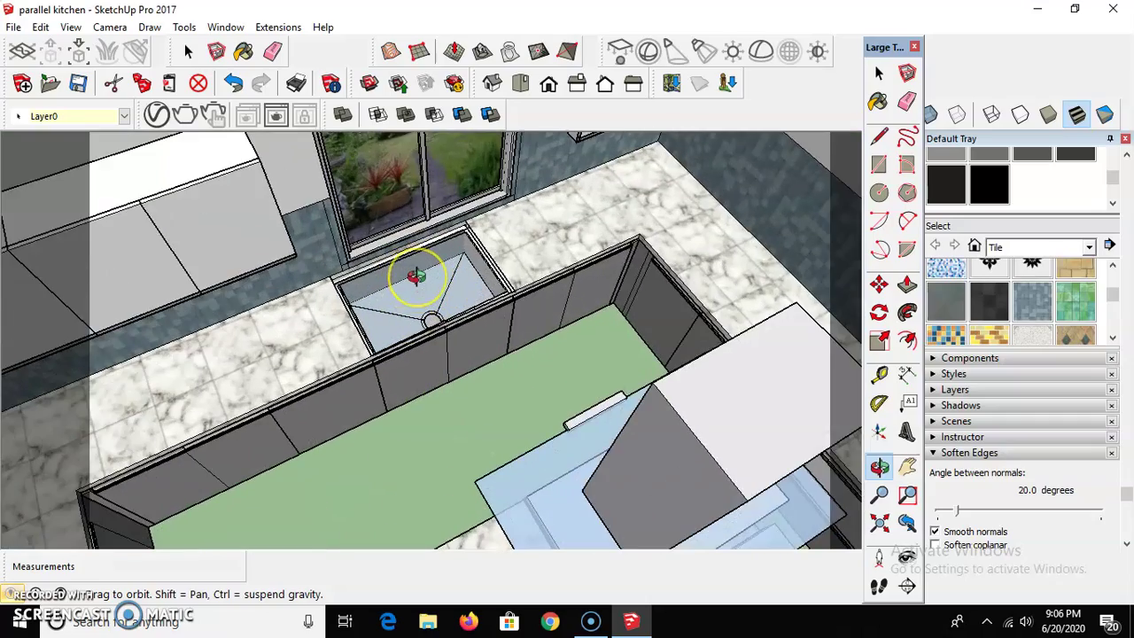
pyautogui.scroll(-5, 415, 277)
pyautogui.moveTo(479, 326); pyautogui.dragTo(505, 347)
pyautogui.scroll(8, 506, 347)
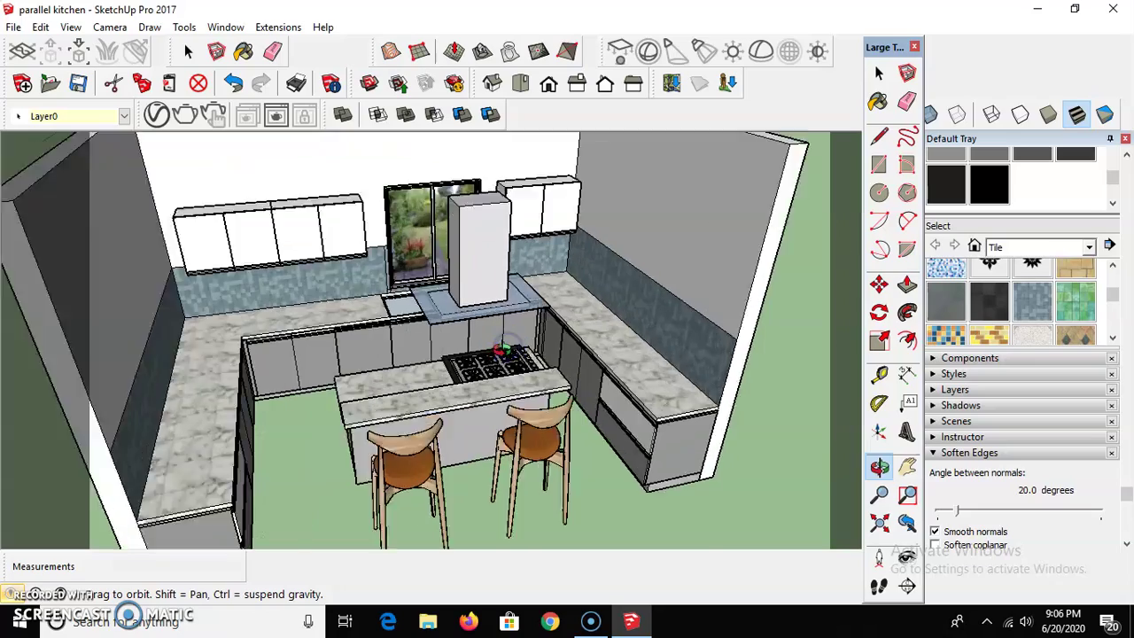
pyautogui.scroll(-6, 457, 395)
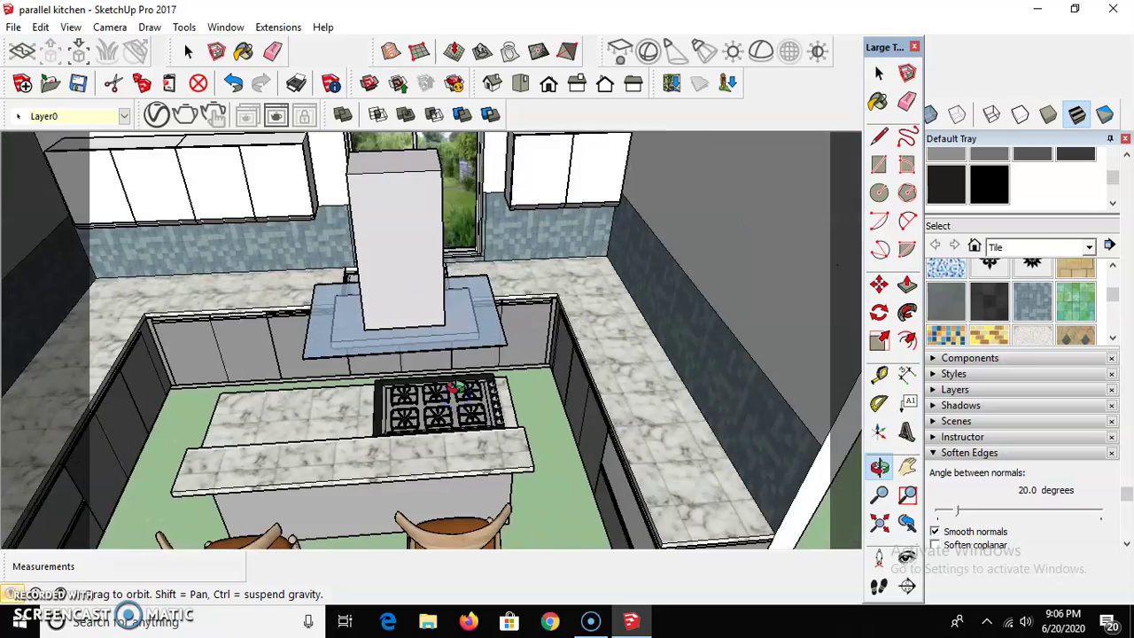
pyautogui.scroll(-2, 314, 390)
# - Review the kitchen with its ceiling from the open front, looking up at the range hood and across the island and base cabinets
pyautogui.moveTo(313, 350); pyautogui.dragTo(313, 316)
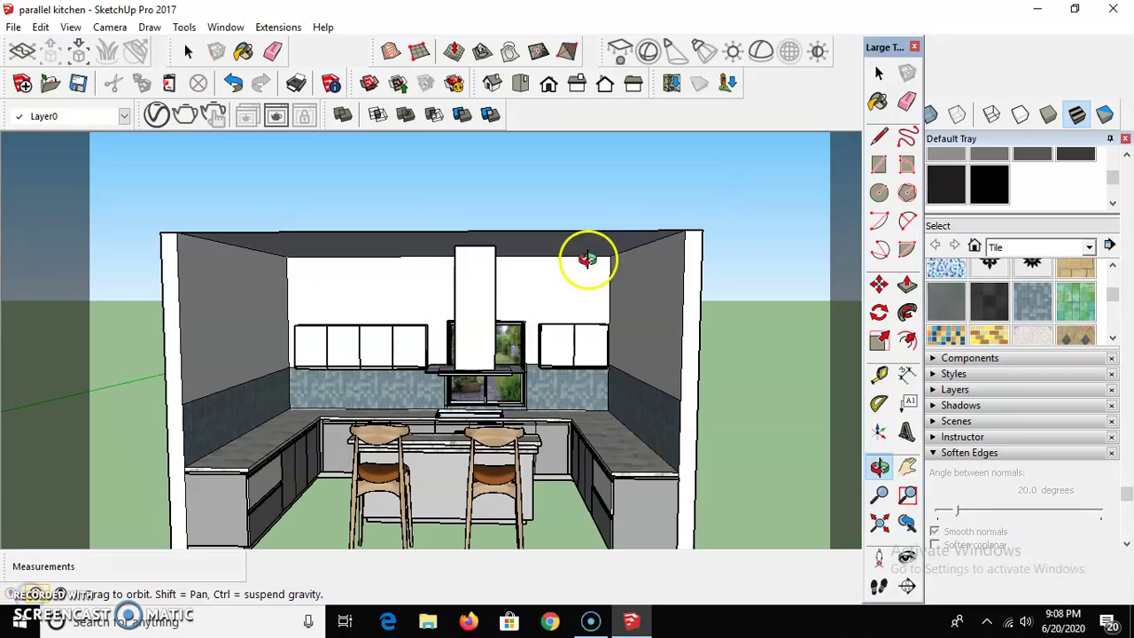
pyautogui.moveTo(585, 256); pyautogui.dragTo(454, 202)
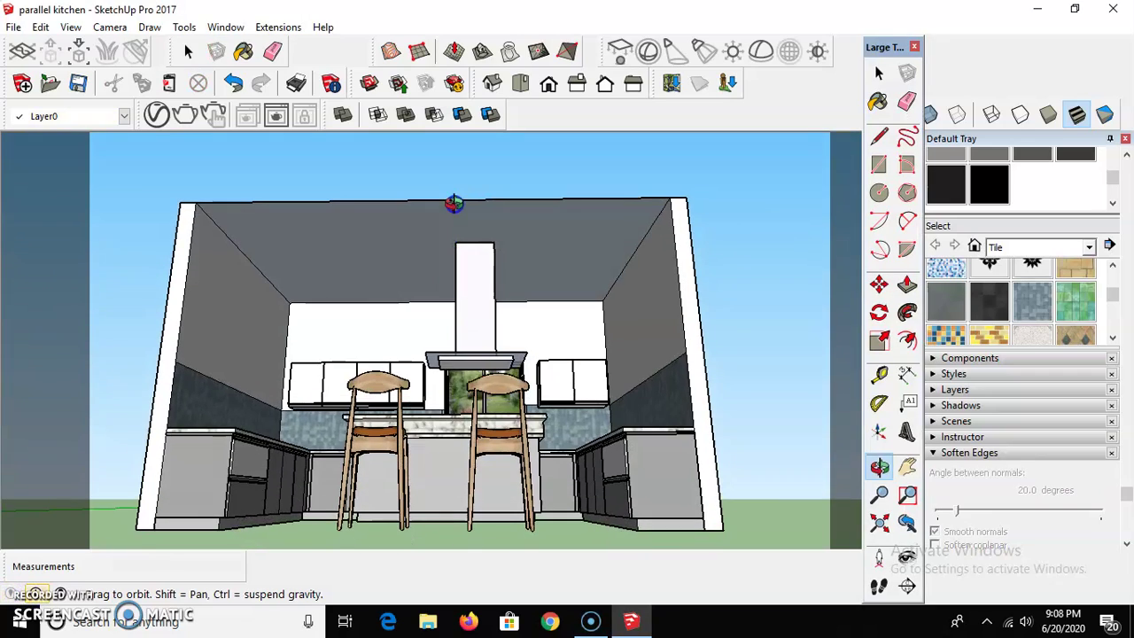
pyautogui.scroll(3, 464, 372)
pyautogui.moveTo(463, 372); pyautogui.dragTo(452, 472)
pyautogui.scroll(-3, 421, 408)
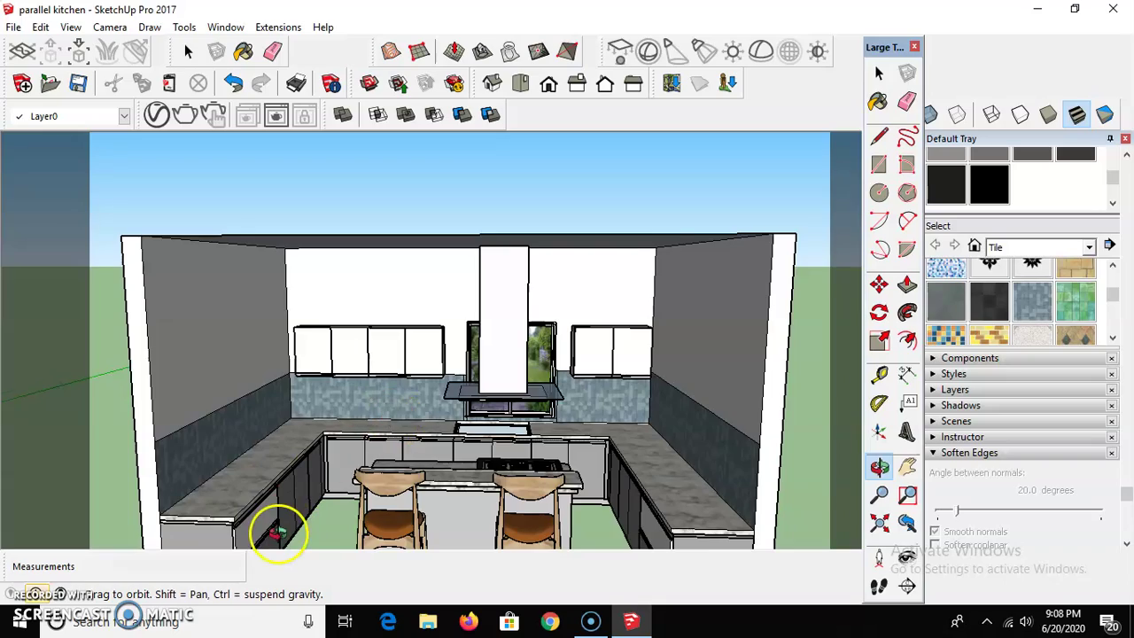
pyautogui.scroll(5, 276, 529)
pyautogui.moveTo(314, 523); pyautogui.dragTo(487, 437)
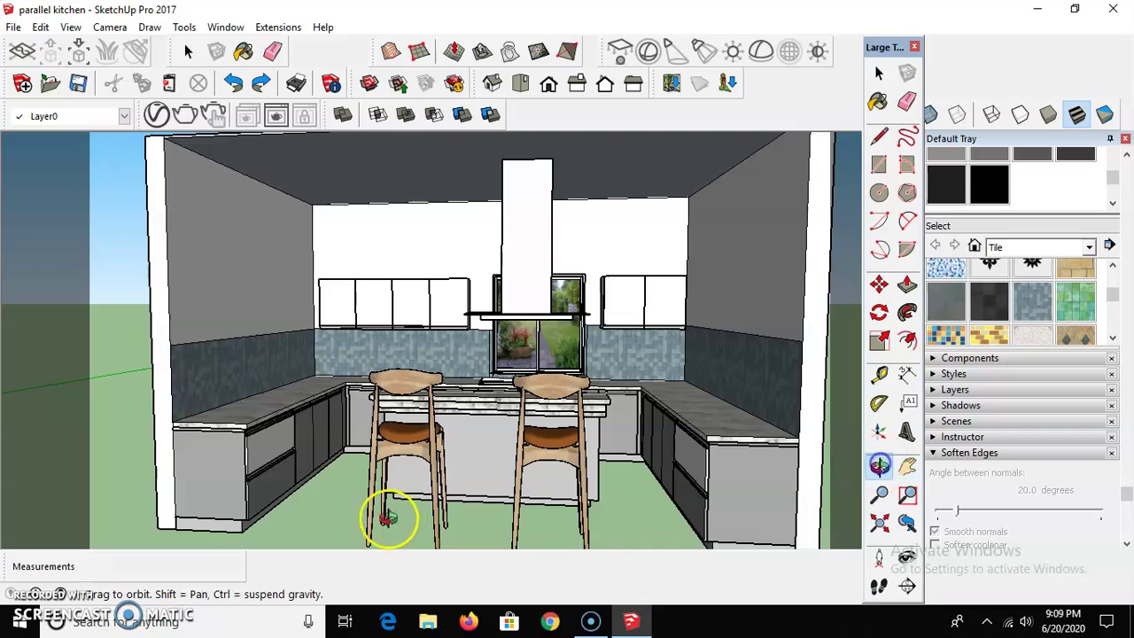
pyautogui.moveTo(287, 501); pyautogui.dragTo(684, 496)
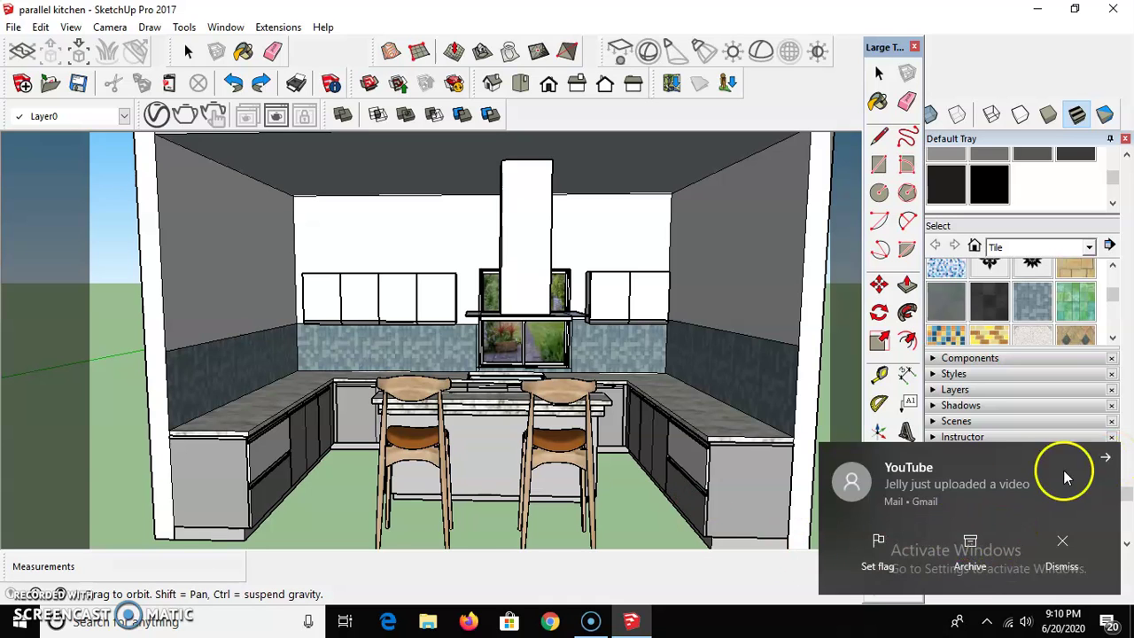
pyautogui.moveTo(378, 493); pyautogui.dragTo(368, 492)
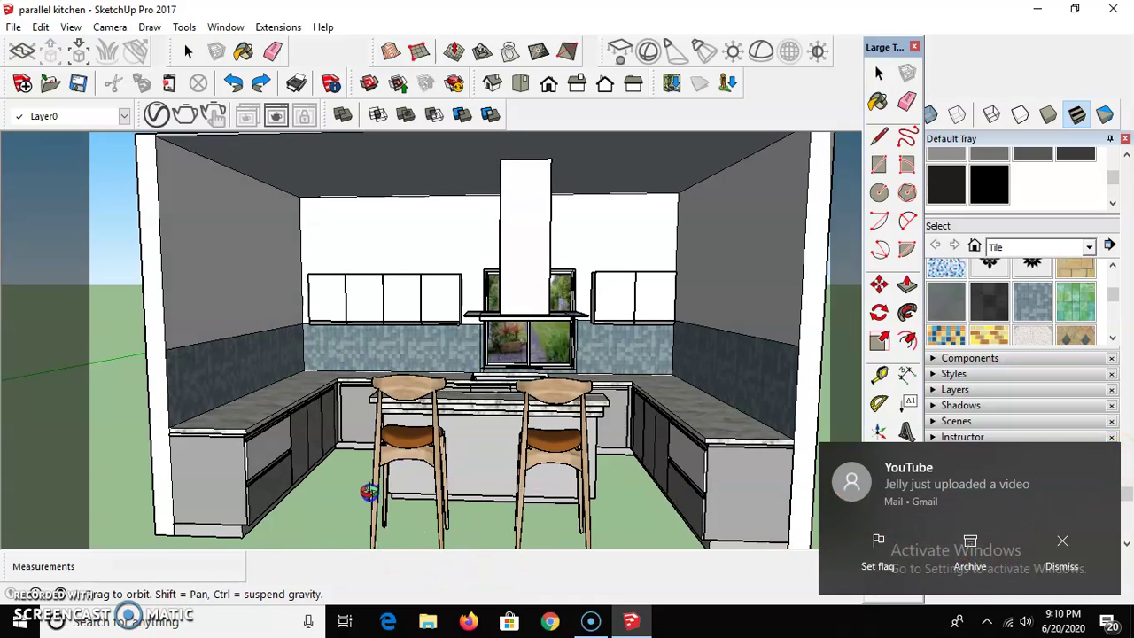